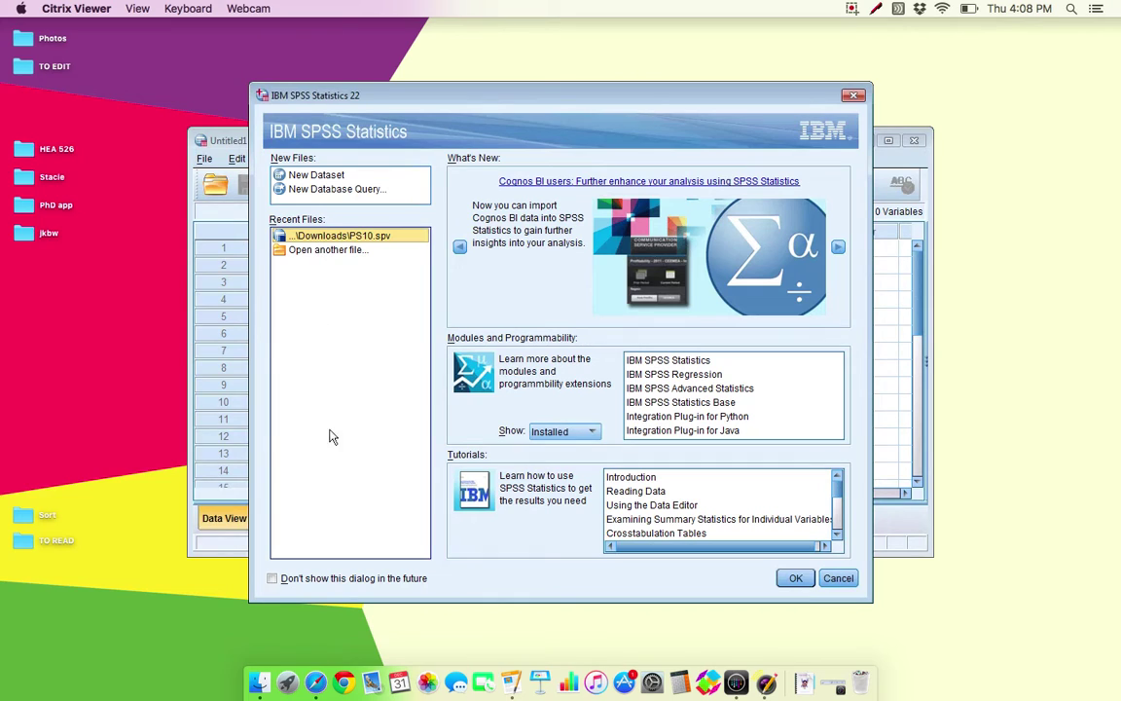
Step: Create a new blank dataset and maximize its Data Editor window
{"action": "left_click", "coordinate": [306, 178]}
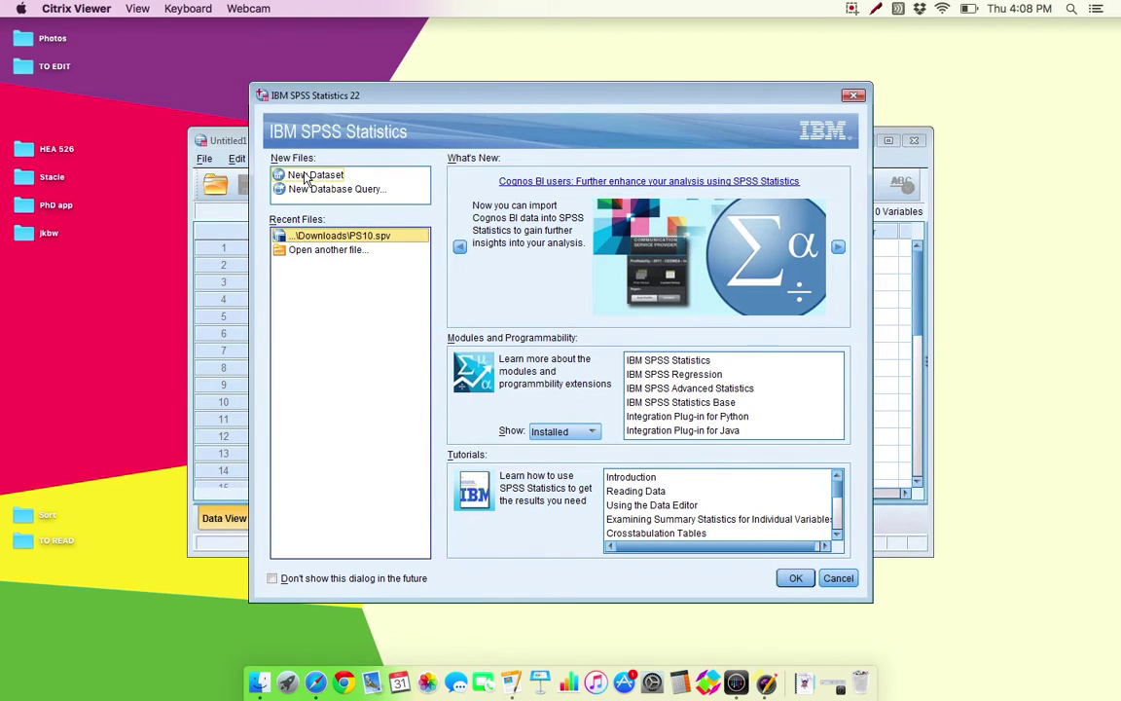
{"action": "double_click", "coordinate": [305, 178]}
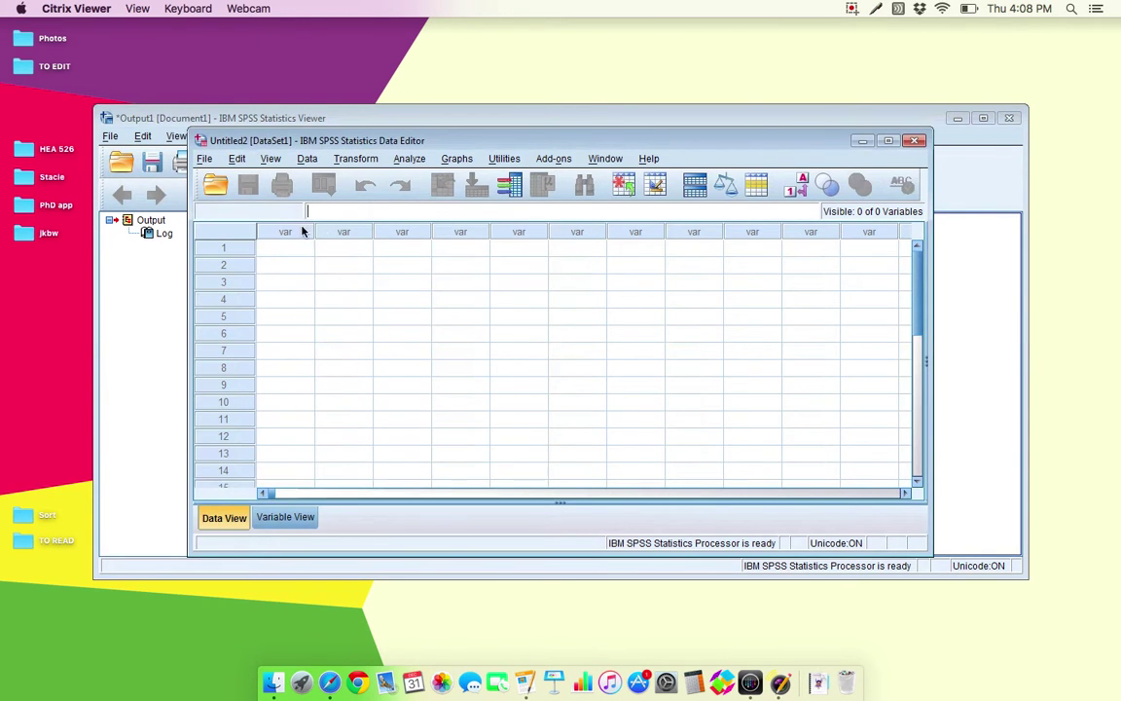
{"action": "left_click", "coordinate": [888, 141]}
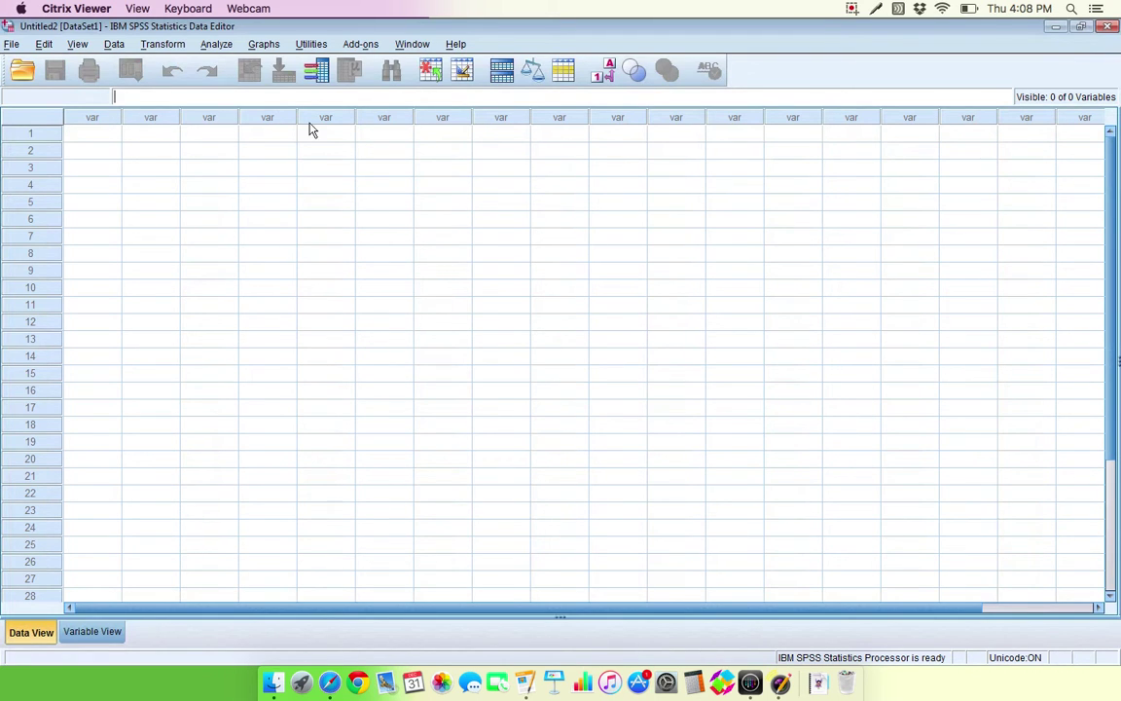
{"action": "left_click", "coordinate": [54, 139]}
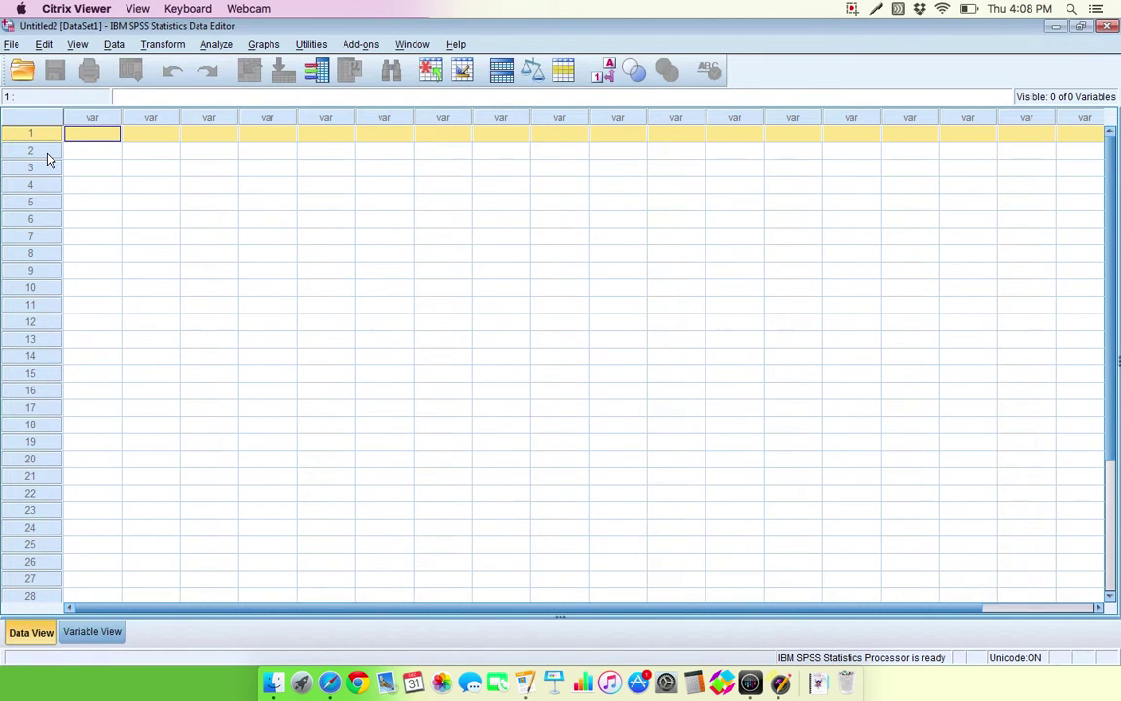
{"action": "left_click", "coordinate": [44, 151]}
{"action": "left_click", "coordinate": [39, 172]}
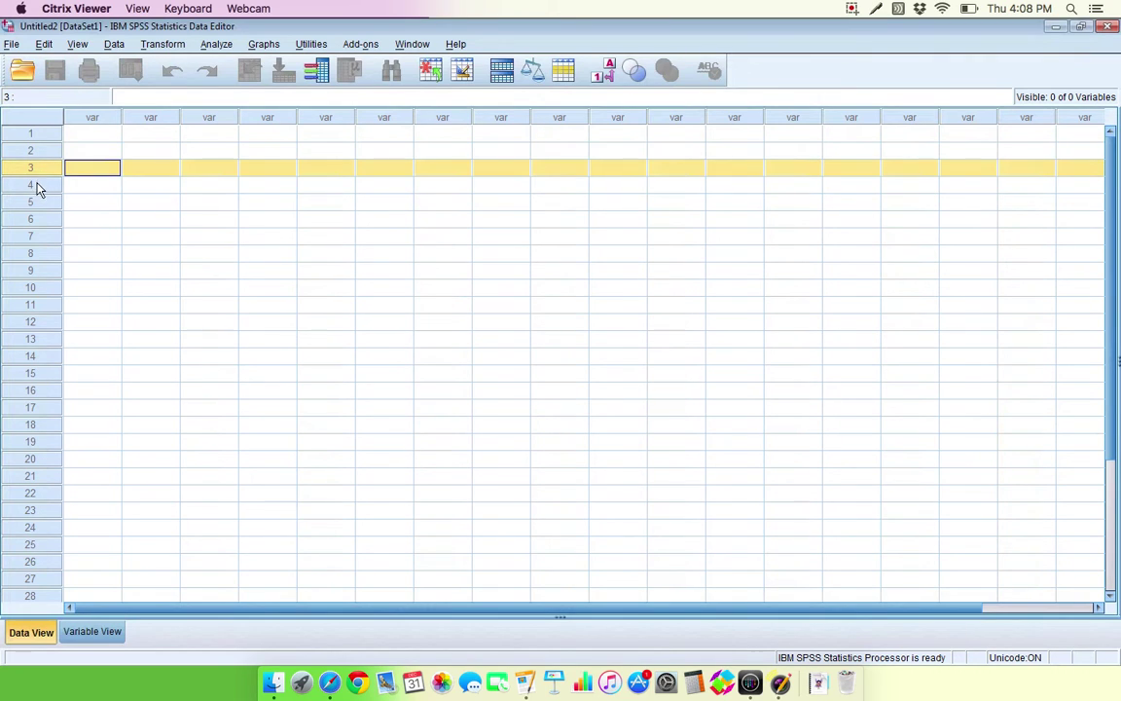
{"action": "left_click", "coordinate": [35, 190]}
{"action": "left_click", "coordinate": [44, 204]}
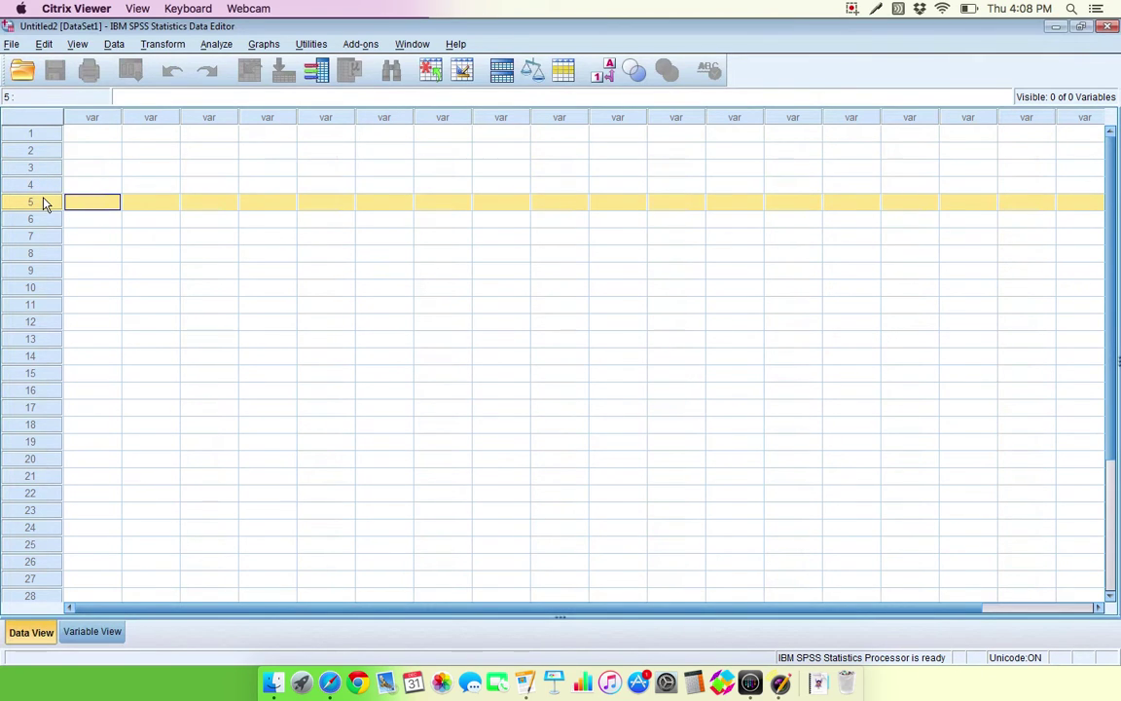
Step: Switch to the variable definitions and widen the Label column to about twice its width
{"action": "left_click", "coordinate": [88, 633]}
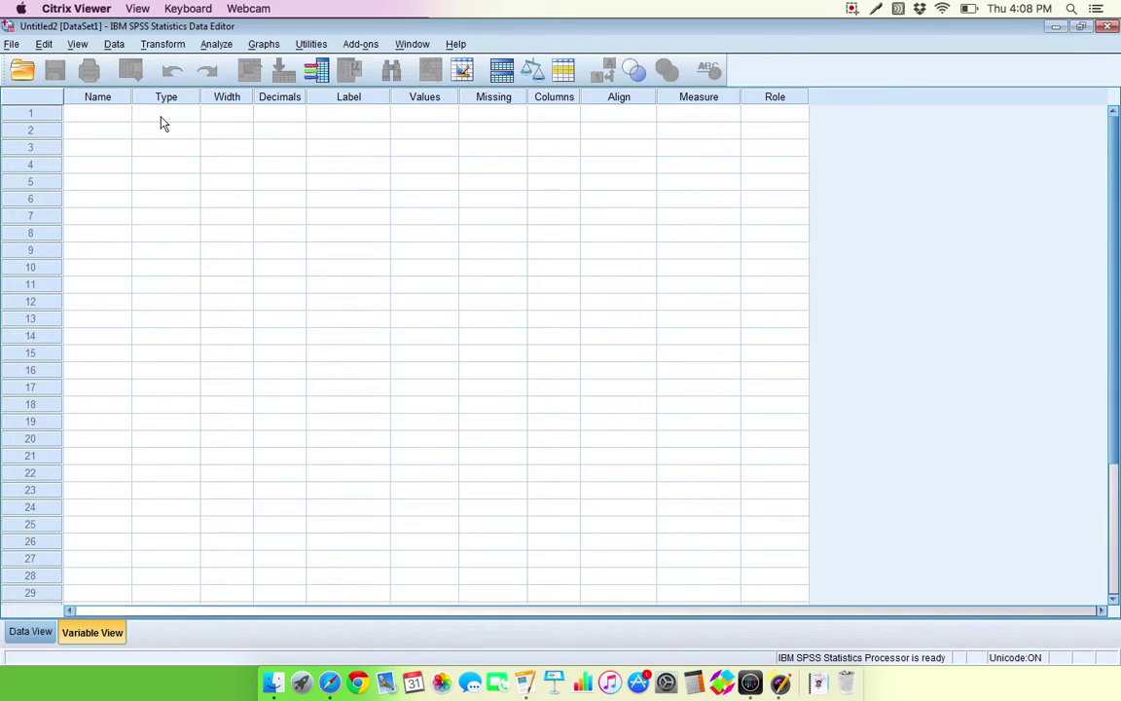
{"action": "left_click", "coordinate": [90, 121]}
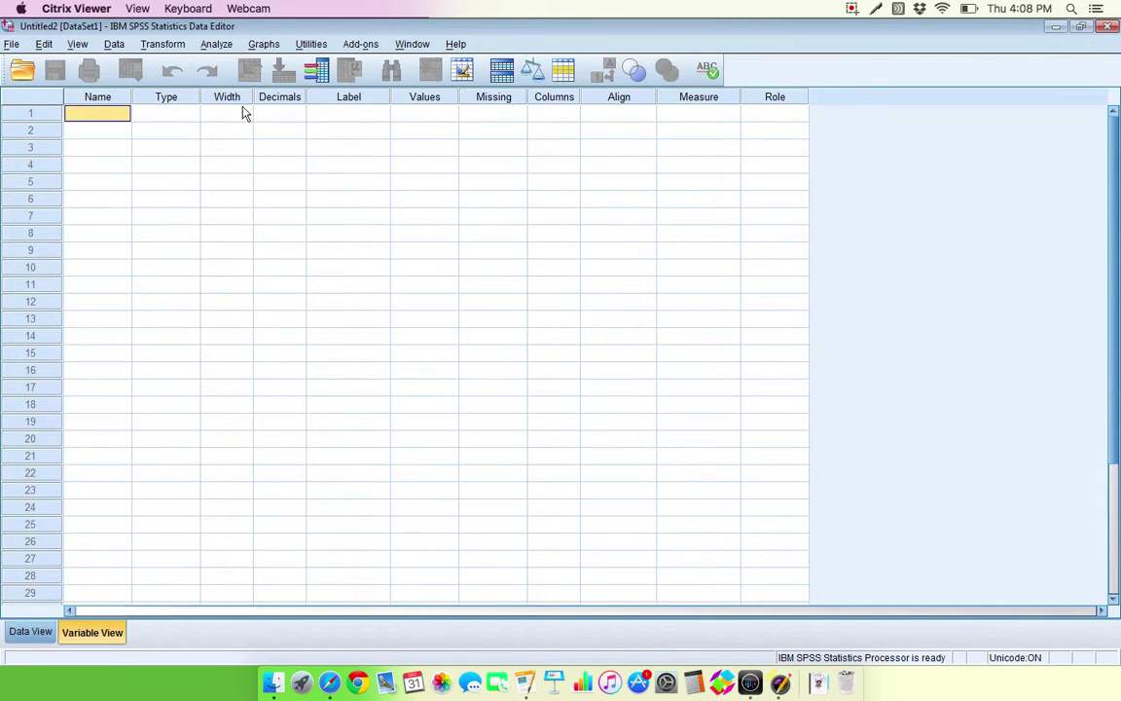
{"action": "left_click", "coordinate": [348, 114]}
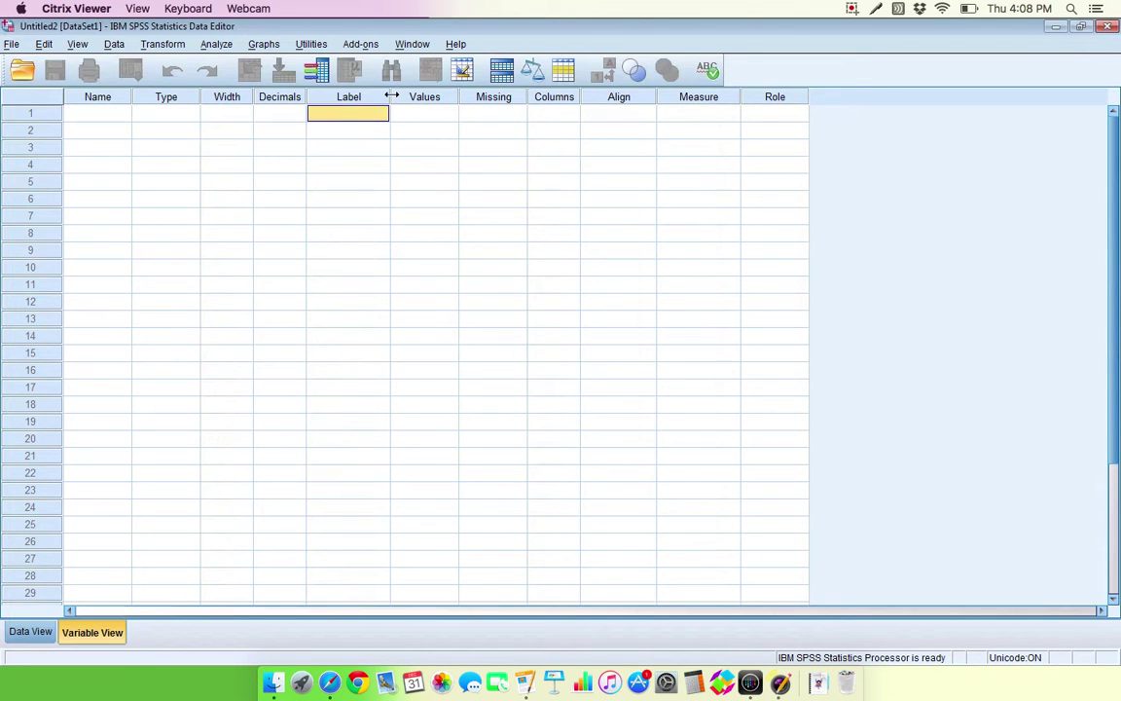
{"action": "left_click_drag", "start_coordinate": [391, 96], "coordinate": [462, 96]}
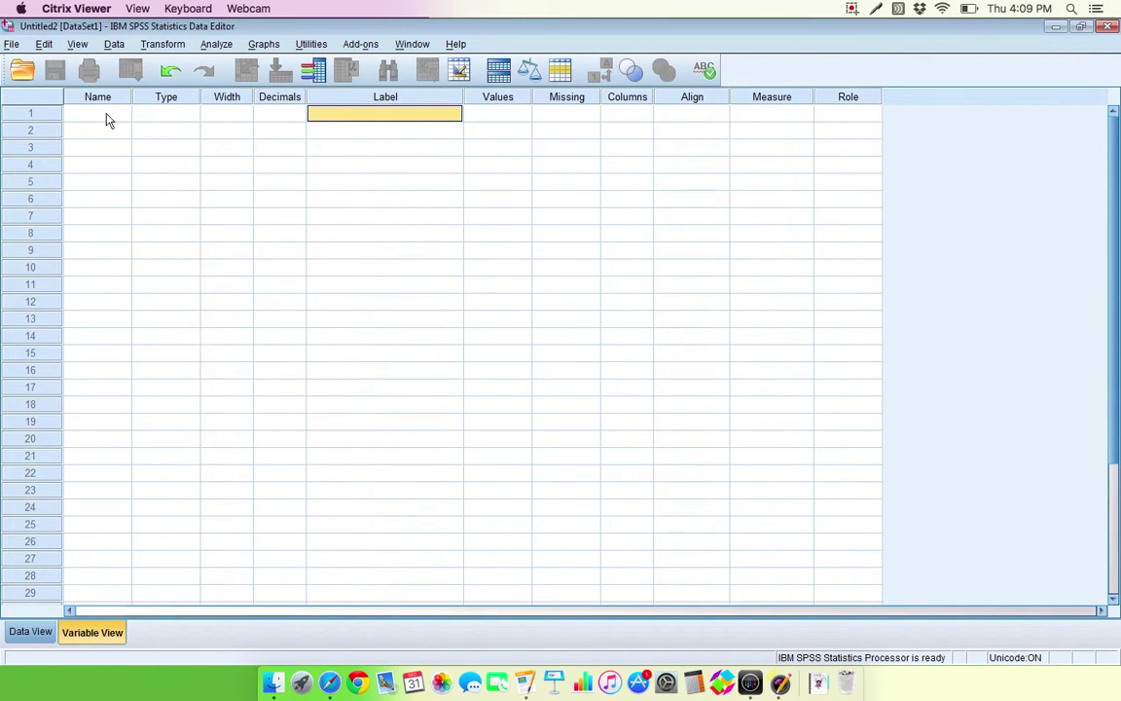
Step: Add a first variable with the Nominal measurement level and review the other levels available for it
{"action": "left_click", "coordinate": [497, 117]}
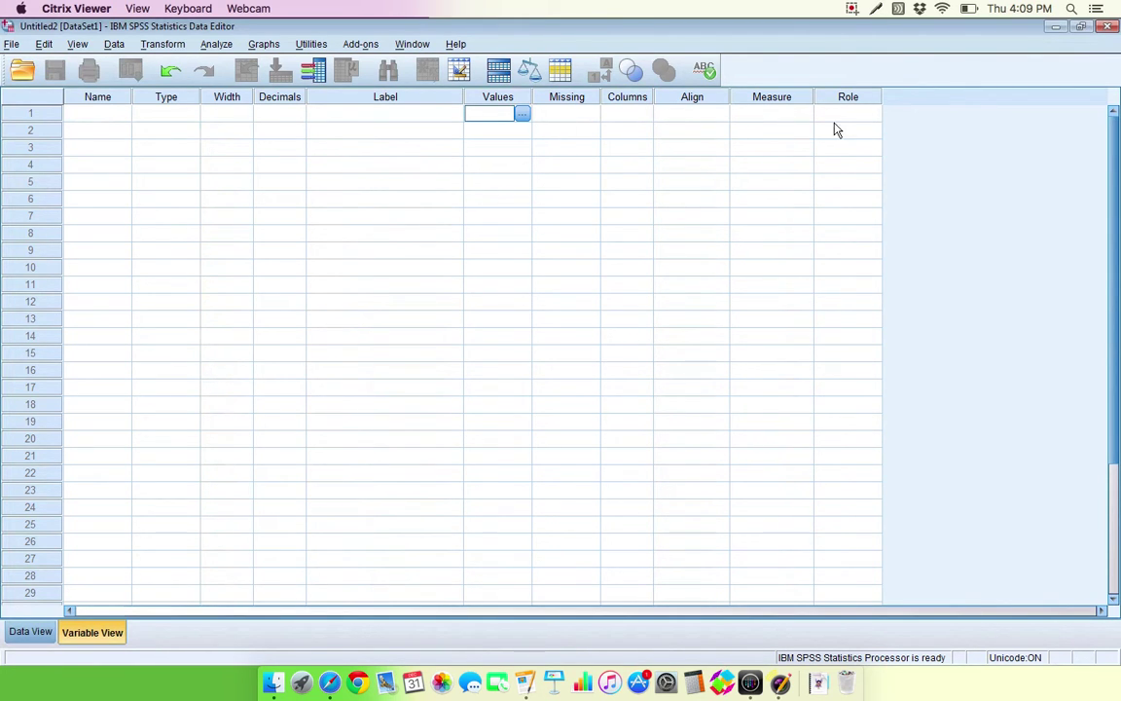
{"action": "left_click", "coordinate": [754, 115]}
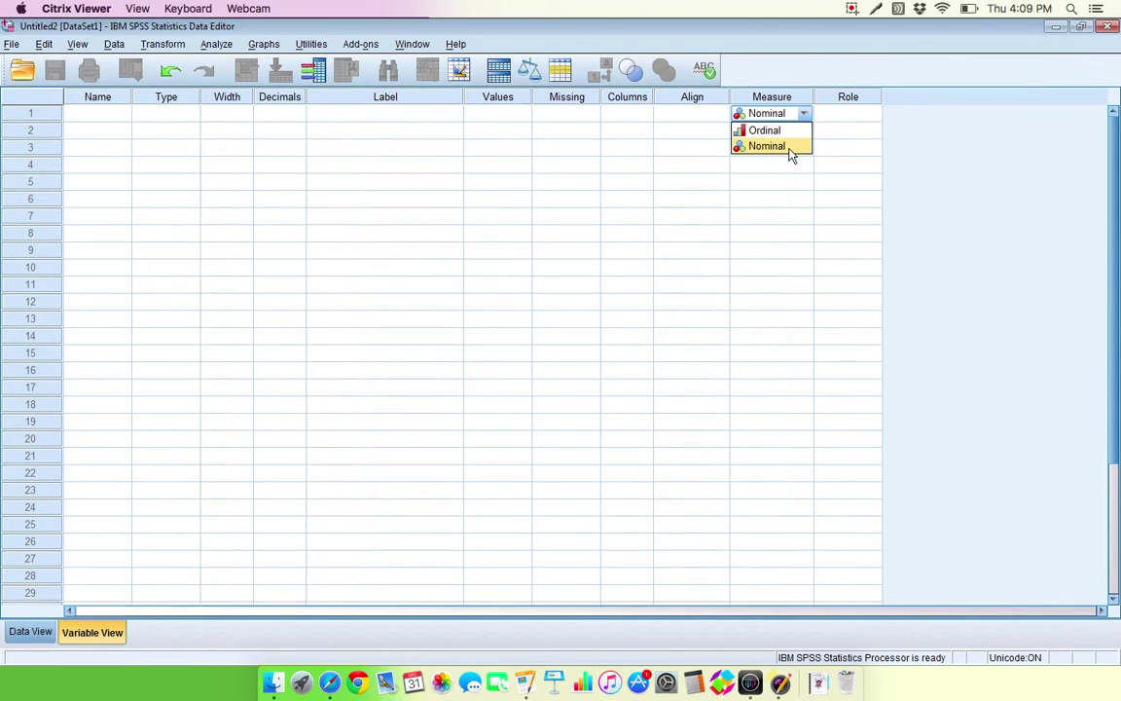
{"action": "left_click", "coordinate": [789, 183]}
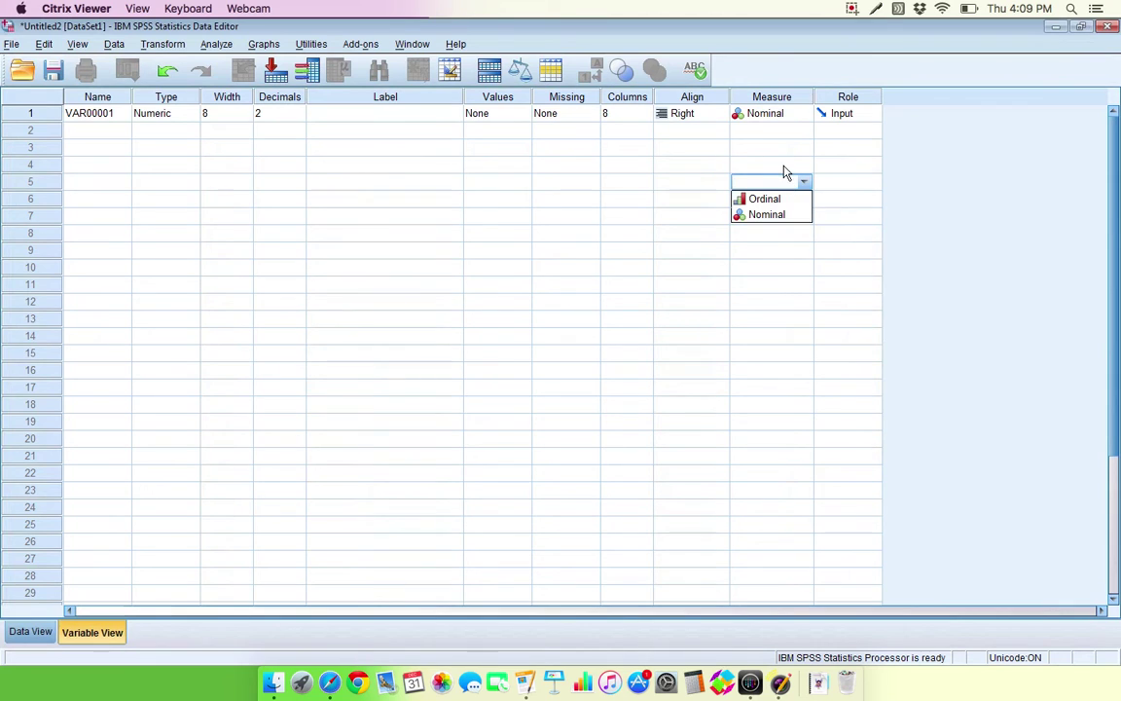
{"action": "left_click", "coordinate": [799, 132]}
{"action": "left_click", "coordinate": [800, 115]}
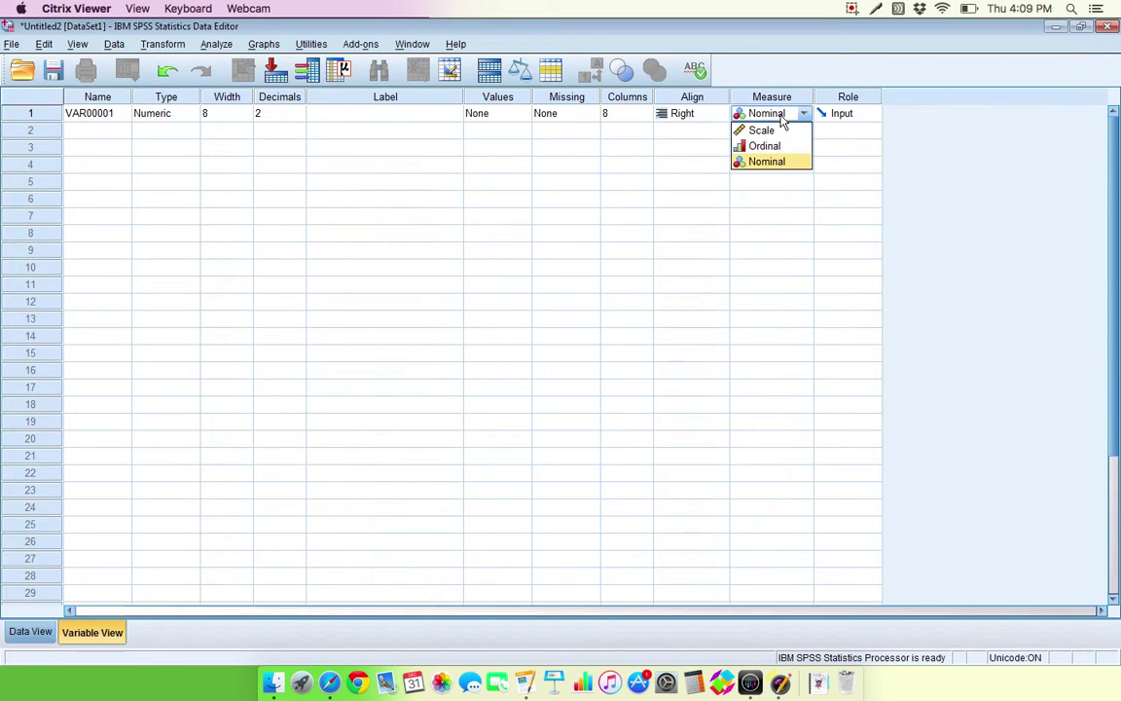
{"action": "left_click", "coordinate": [663, 147]}
{"action": "left_click", "coordinate": [790, 114]}
Step: Rename the first variable as Name and give it the label First Names
{"action": "left_click", "coordinate": [82, 115]}
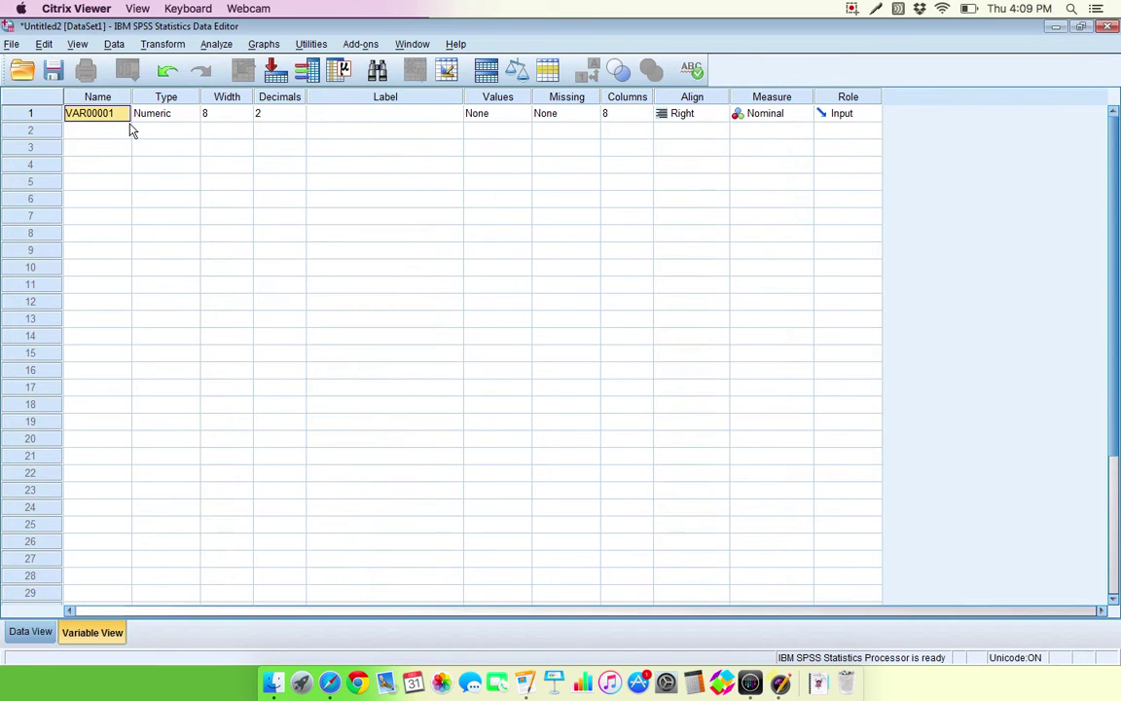
{"action": "type", "text": "Name"}
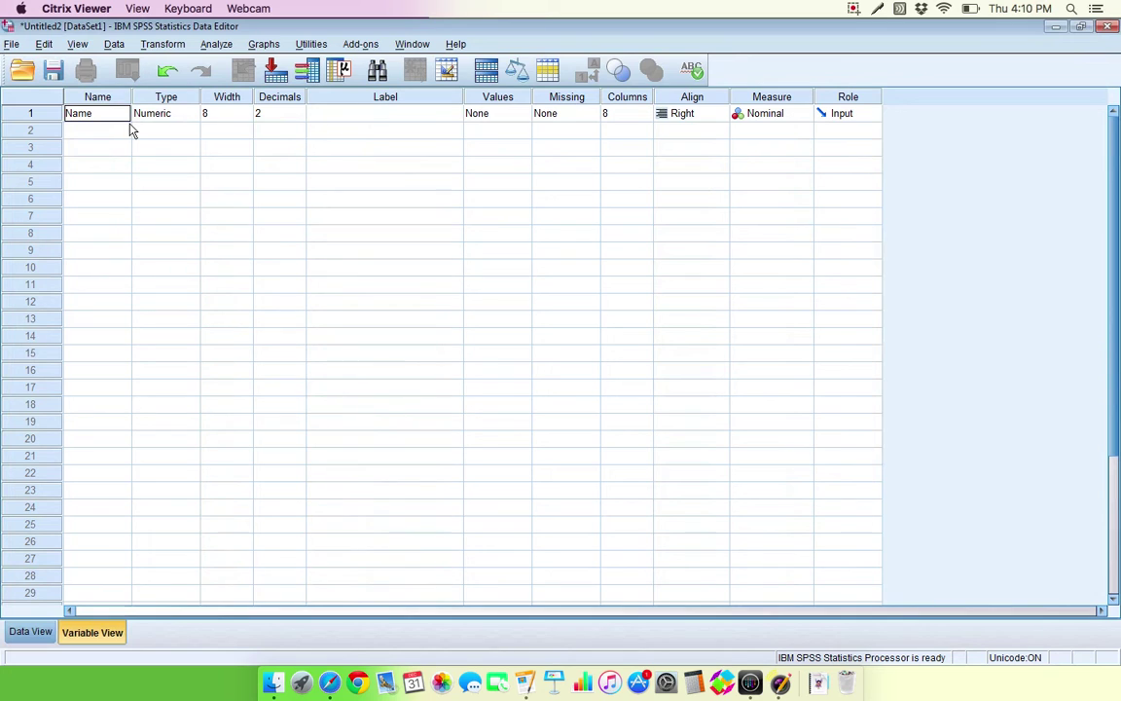
{"action": "left_click", "coordinate": [315, 116]}
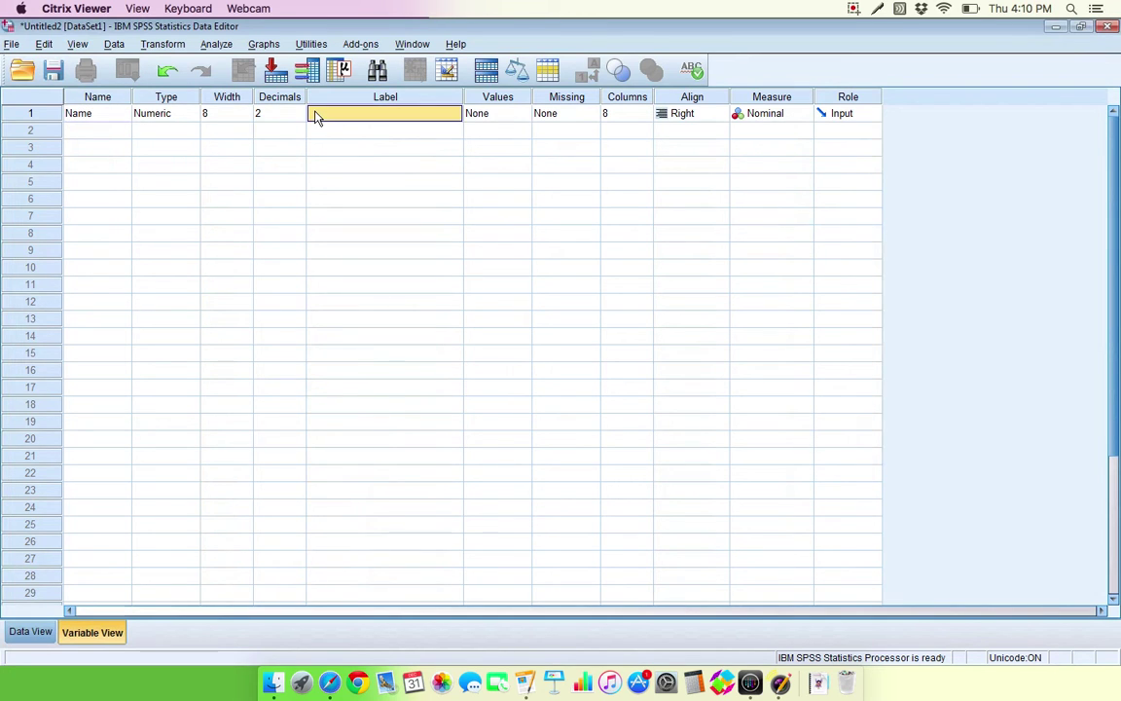
{"action": "type", "text": "First Names"}
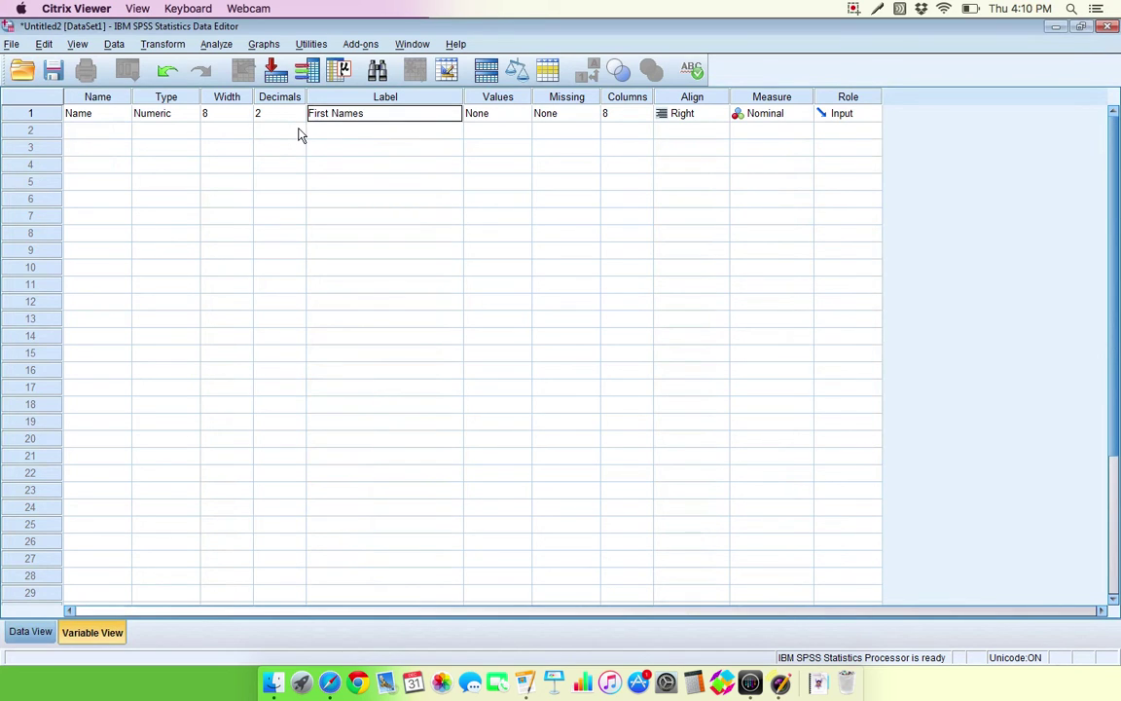
{"action": "left_click", "coordinate": [298, 131]}
{"action": "left_click", "coordinate": [300, 136]}
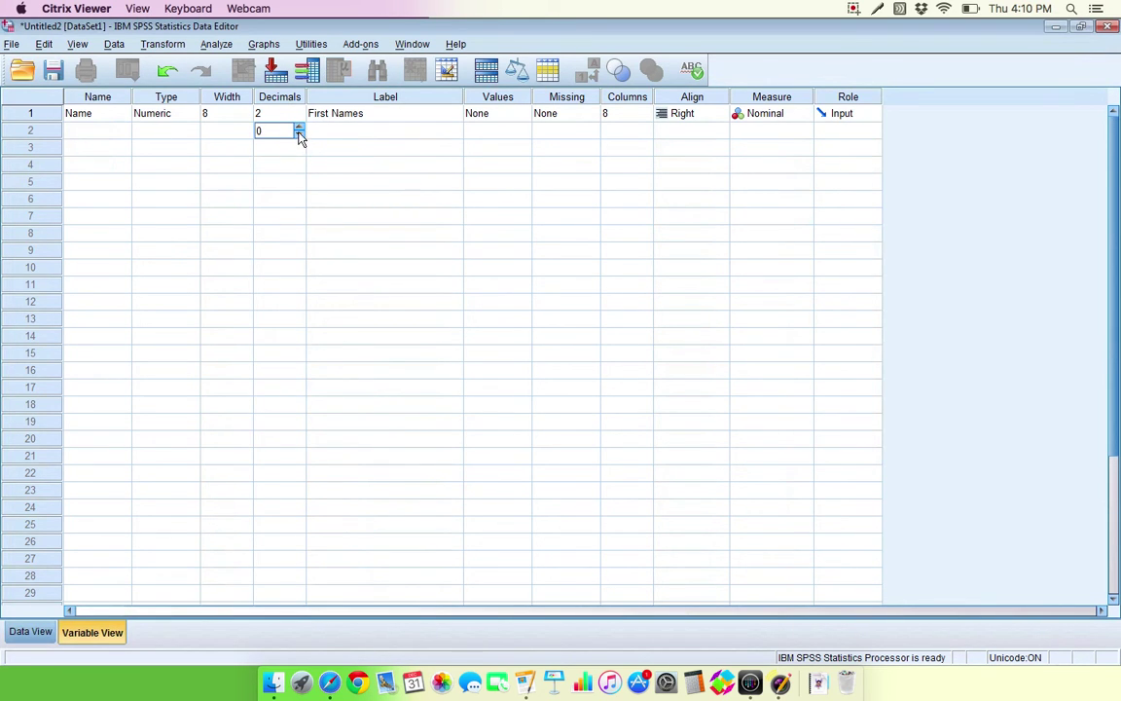
{"action": "left_click", "coordinate": [288, 118]}
{"action": "left_click", "coordinate": [179, 123]}
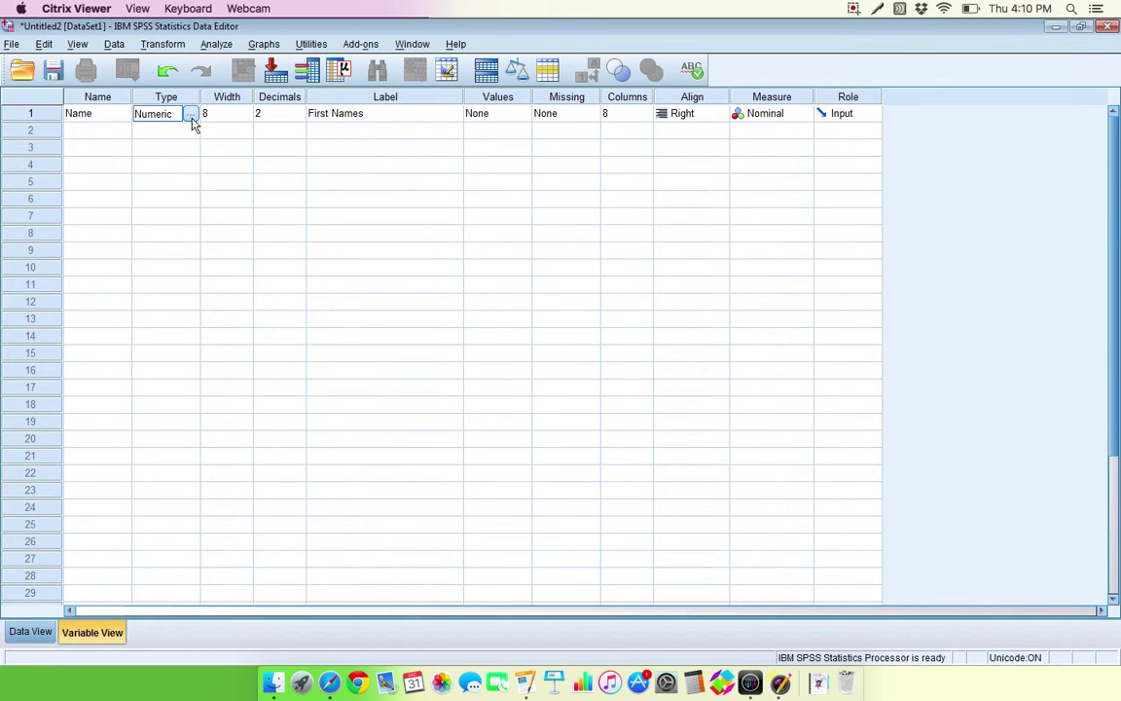
{"action": "left_click", "coordinate": [191, 115]}
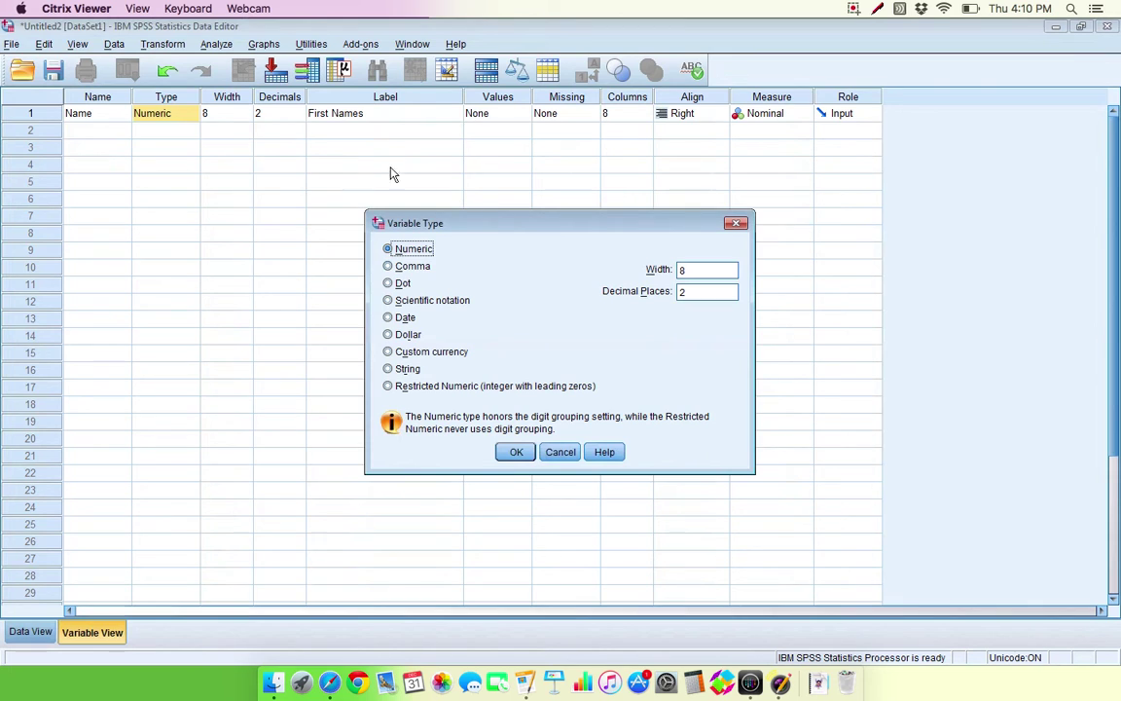
{"action": "left_click", "coordinate": [575, 452]}
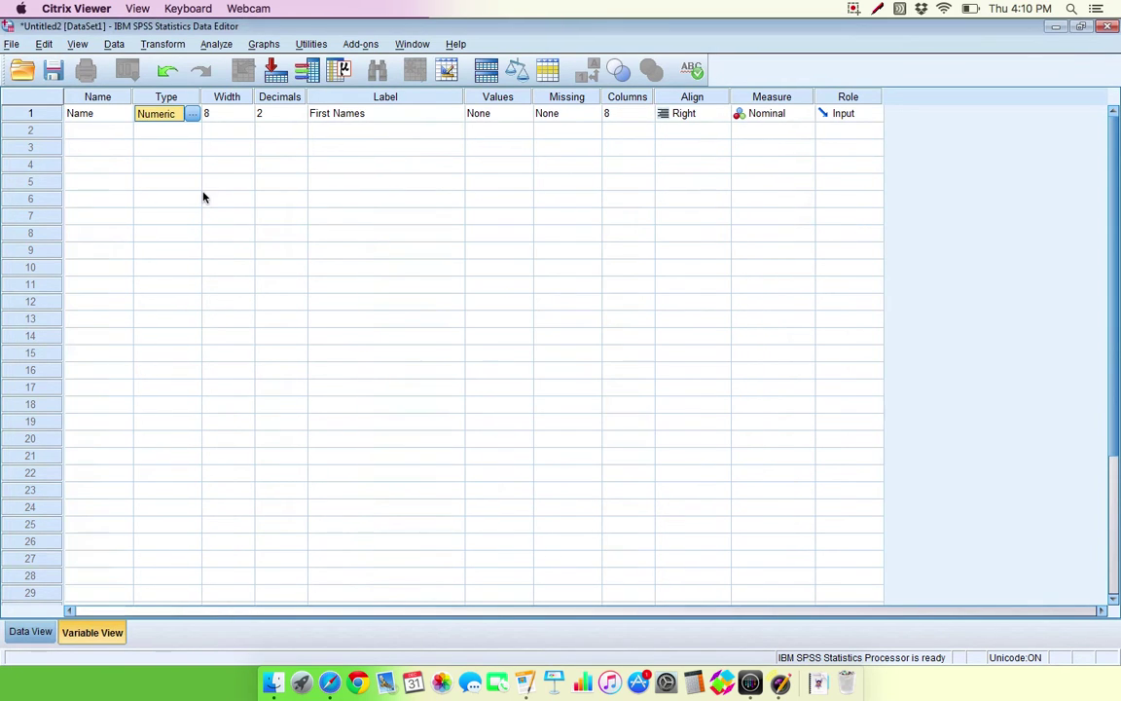
Step: Set the Name variable's type to String with 25 characters
{"action": "left_click", "coordinate": [191, 115]}
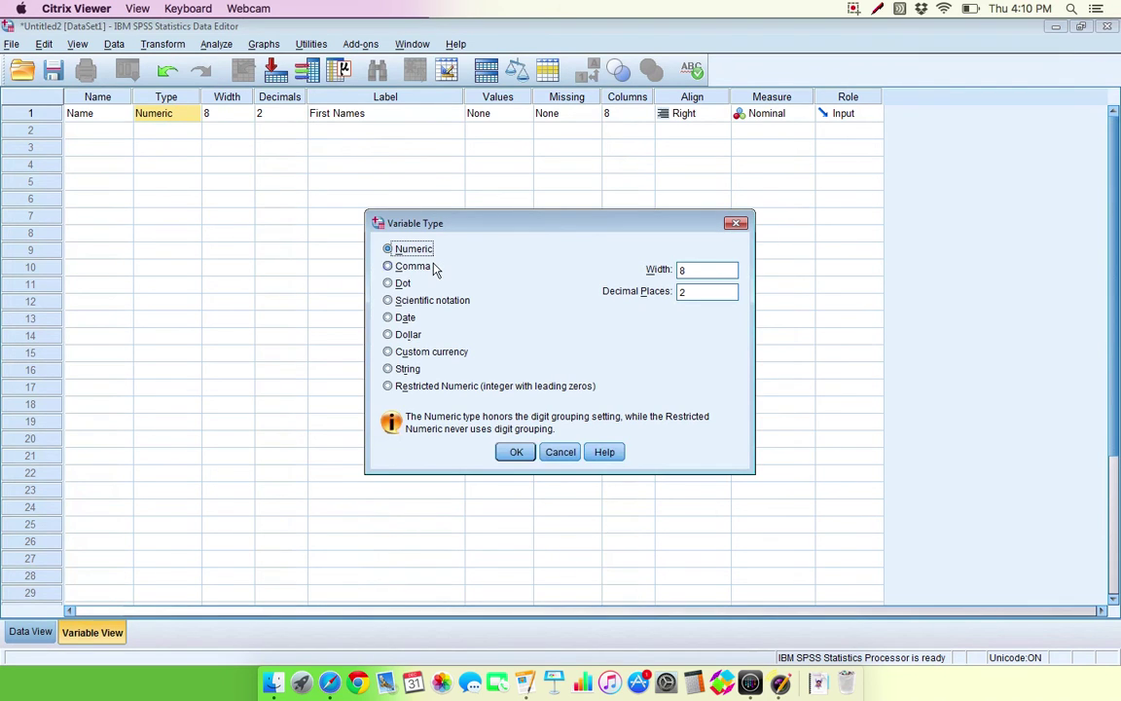
{"action": "left_click", "coordinate": [410, 371]}
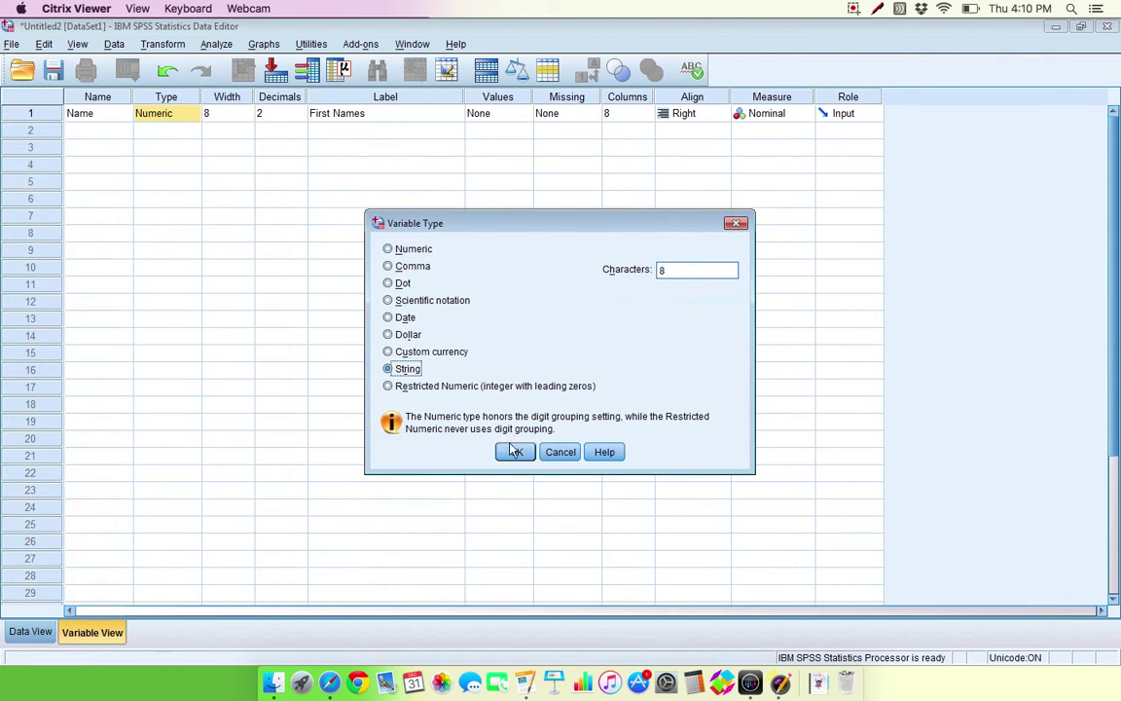
{"action": "double_click", "coordinate": [677, 272]}
{"action": "key", "text": "BackSpace"}
{"action": "type", "text": "25"}
{"action": "left_click", "coordinate": [515, 452]}
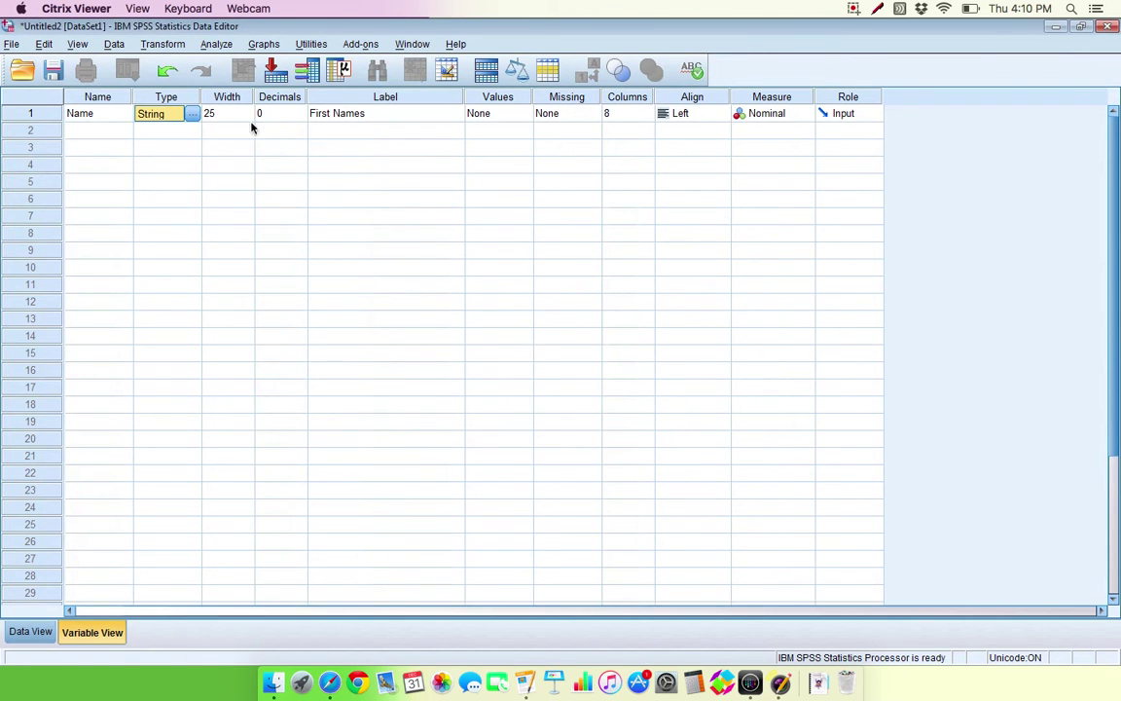
{"action": "left_click", "coordinate": [355, 115]}
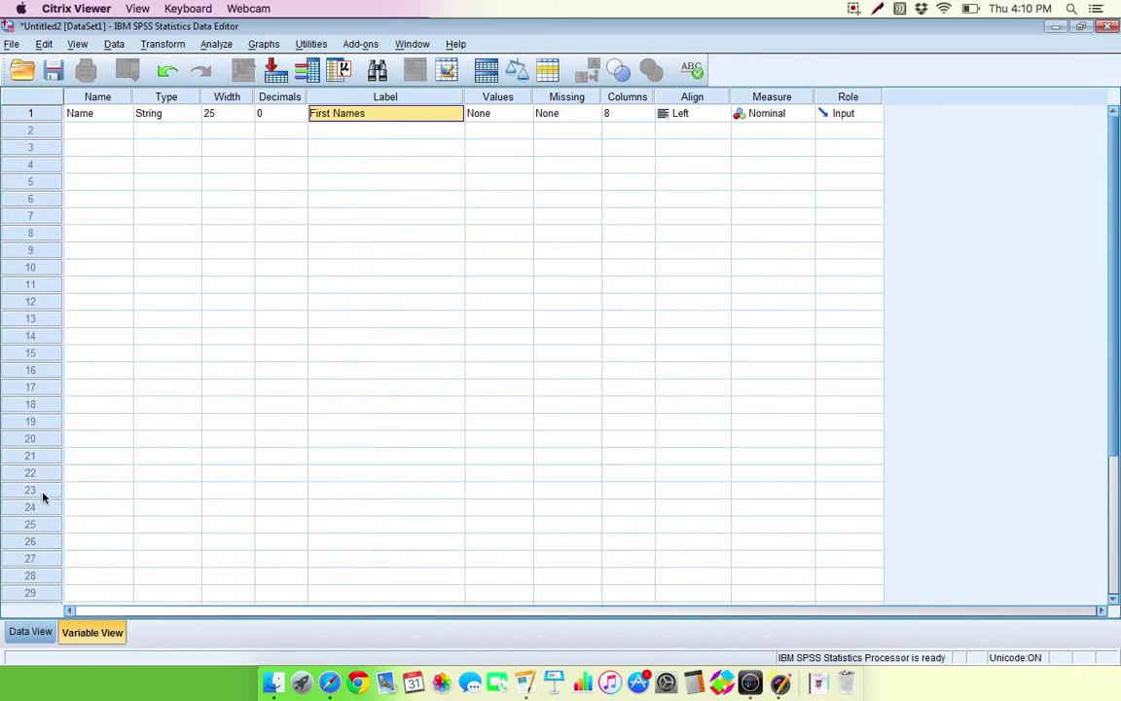
Step: Switch to the data grid and enter five people's first names in rows 1 to 5 of the Name column
{"action": "left_click", "coordinate": [33, 632]}
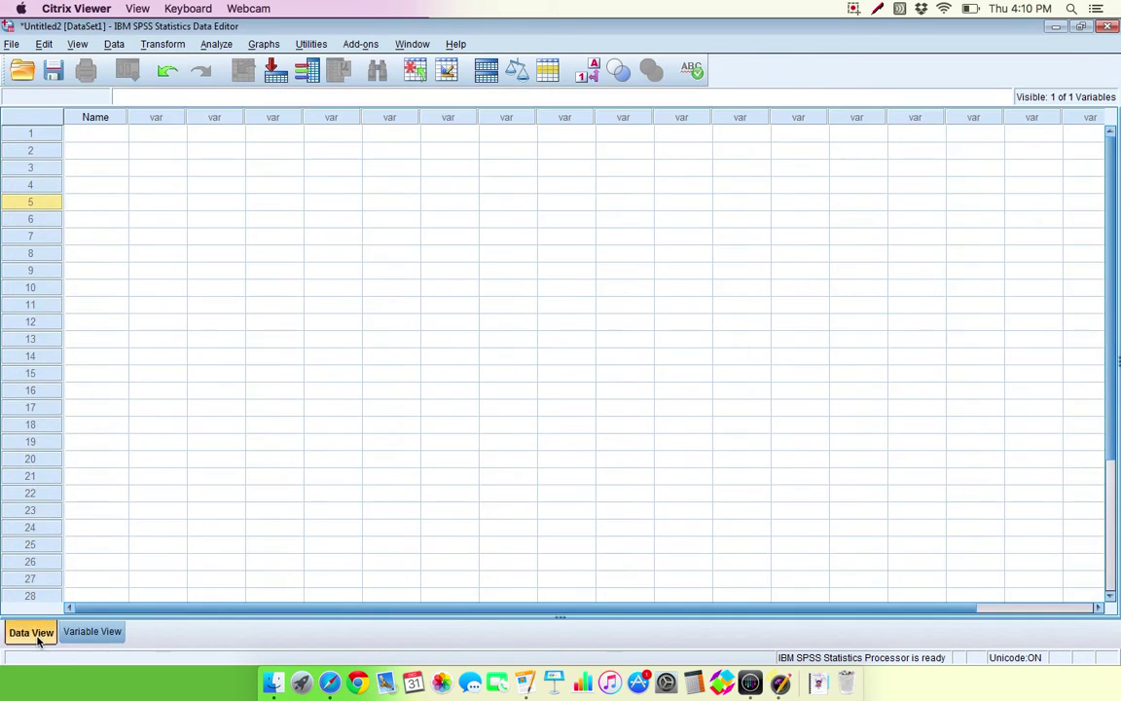
{"action": "left_click", "coordinate": [103, 137]}
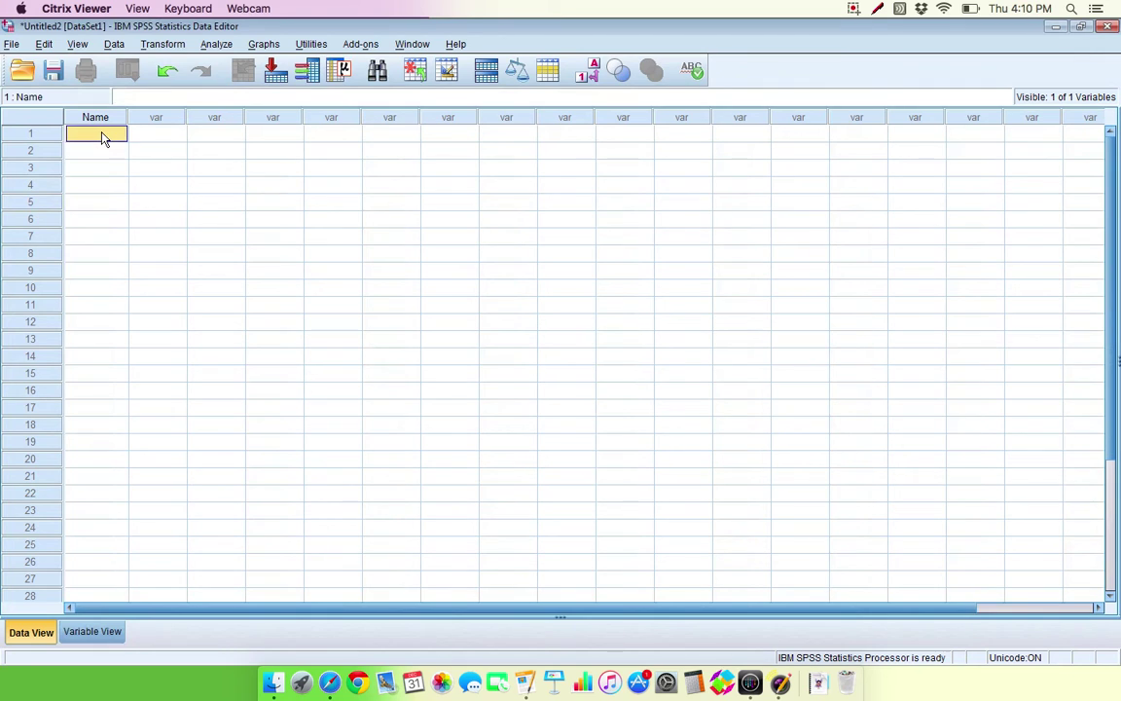
{"action": "type", "text": "Kate"}
{"action": "key", "text": "Return"}
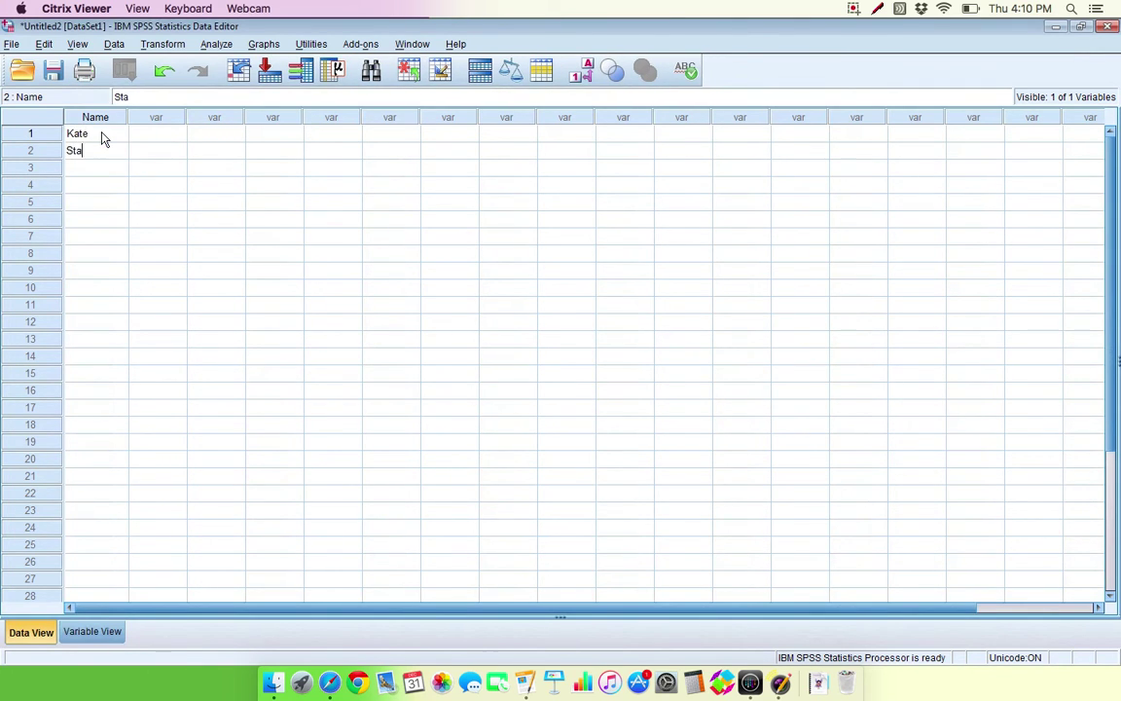
{"action": "type", "text": "Staceie"}
{"action": "key", "text": "Return"}
{"action": "type", "text": "Jim"}
{"action": "key", "text": "Return"}
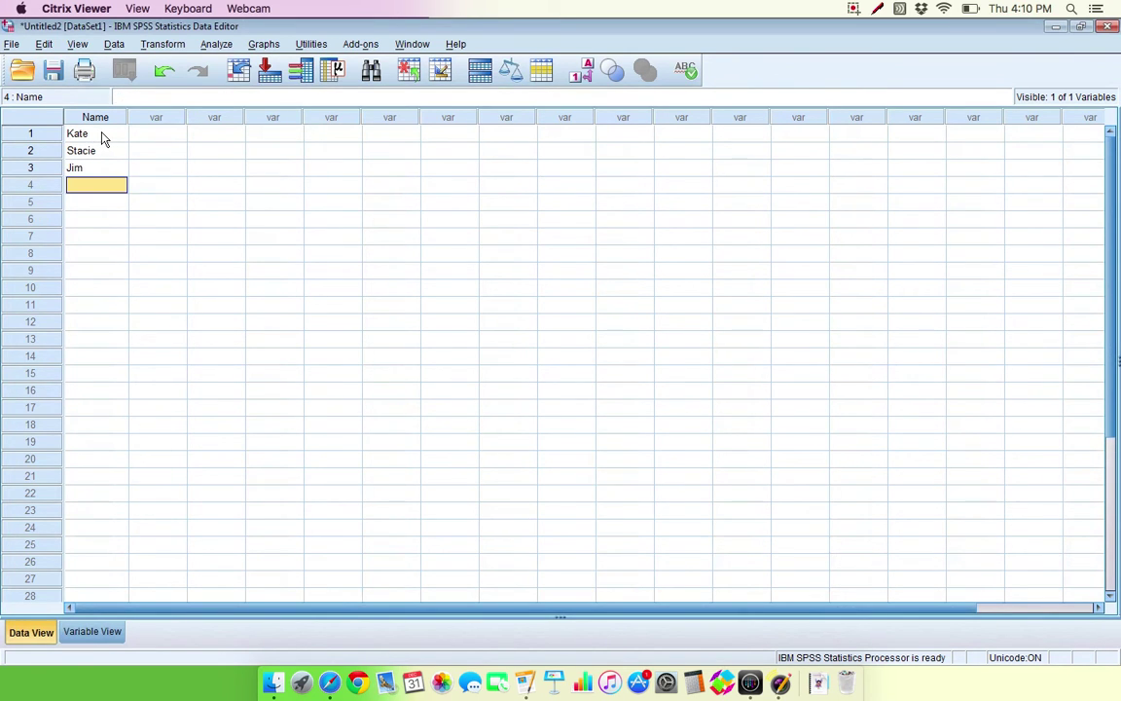
{"action": "type", "text": "Emma"}
{"action": "key", "text": "Return"}
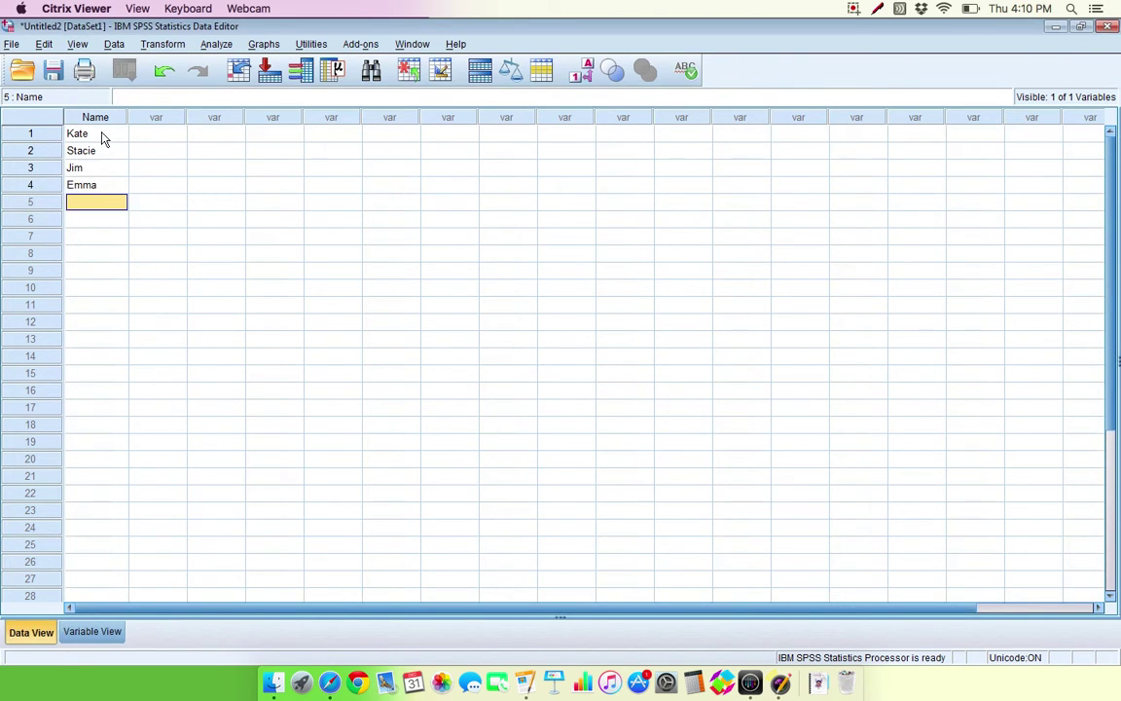
{"action": "type", "text": "Tobi"}
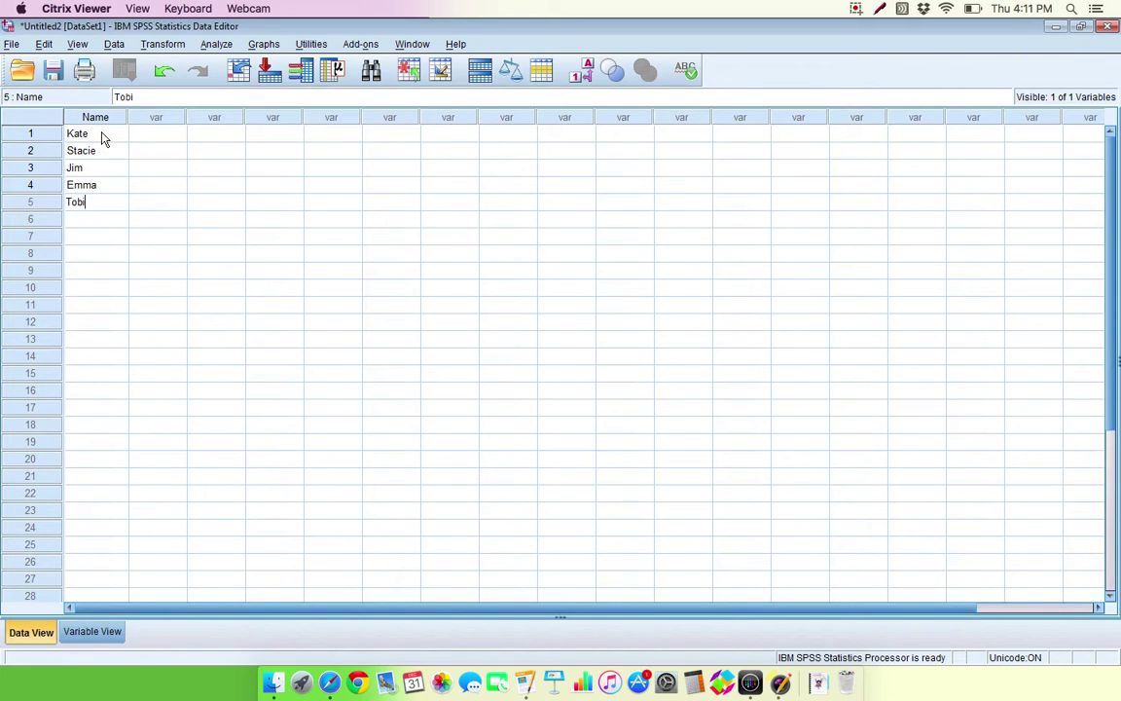
{"action": "key", "text": "Return"}
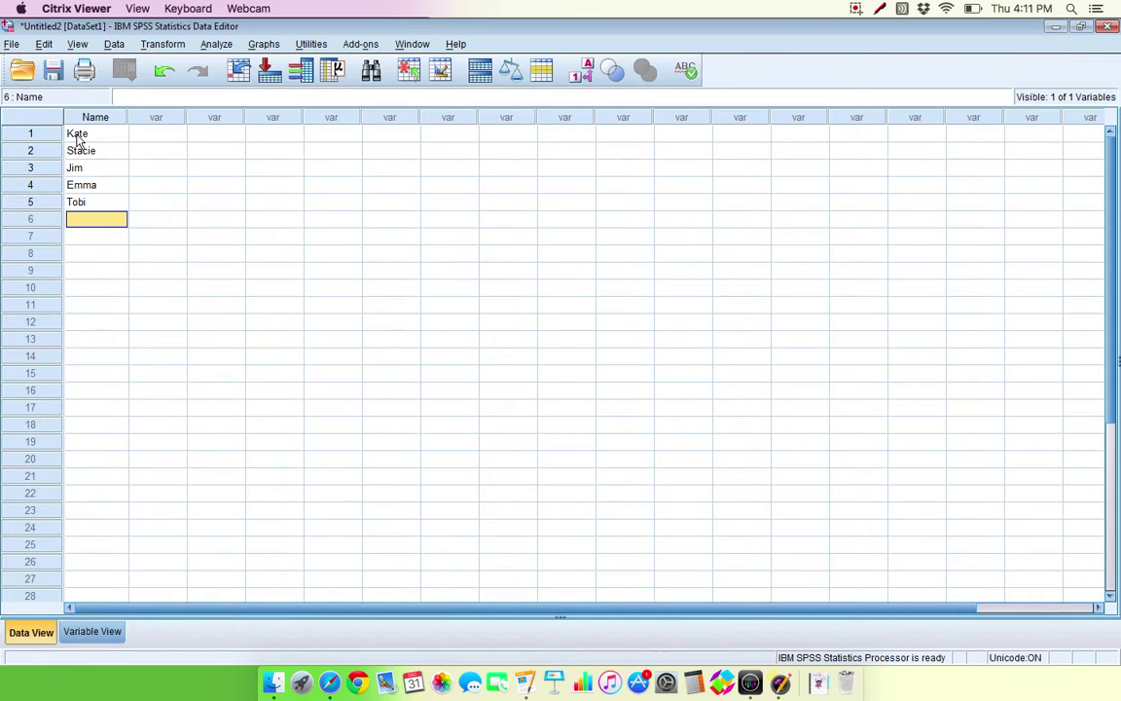
{"action": "left_click", "coordinate": [17, 132]}
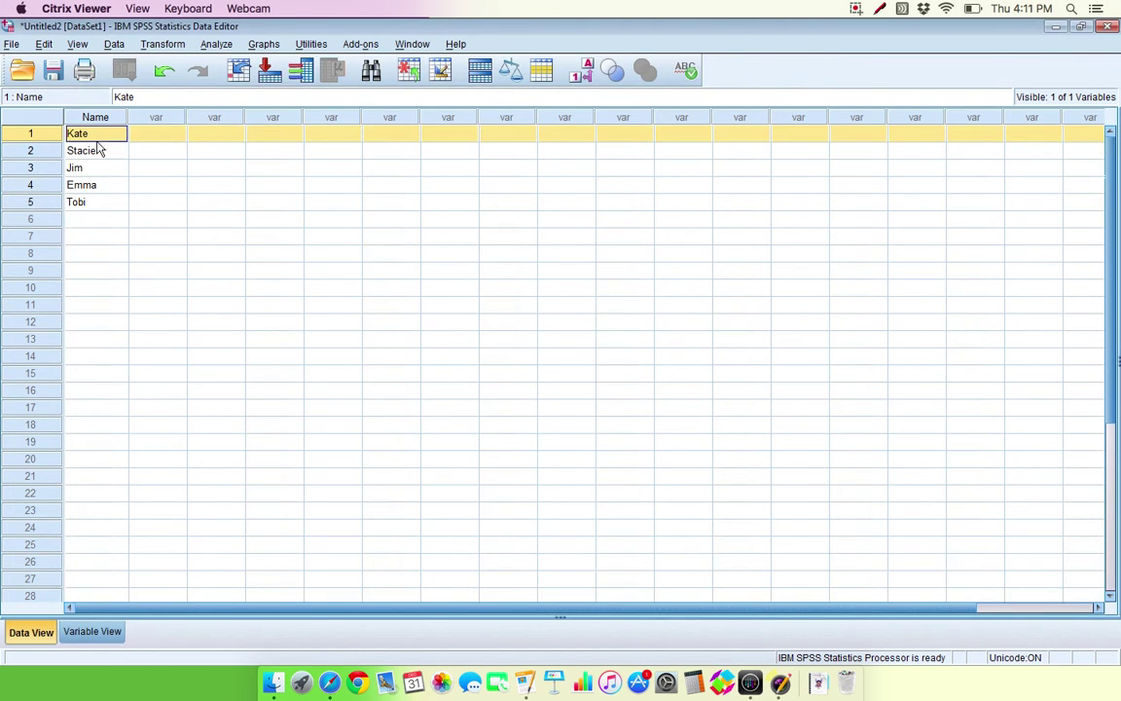
{"action": "left_click", "coordinate": [50, 152]}
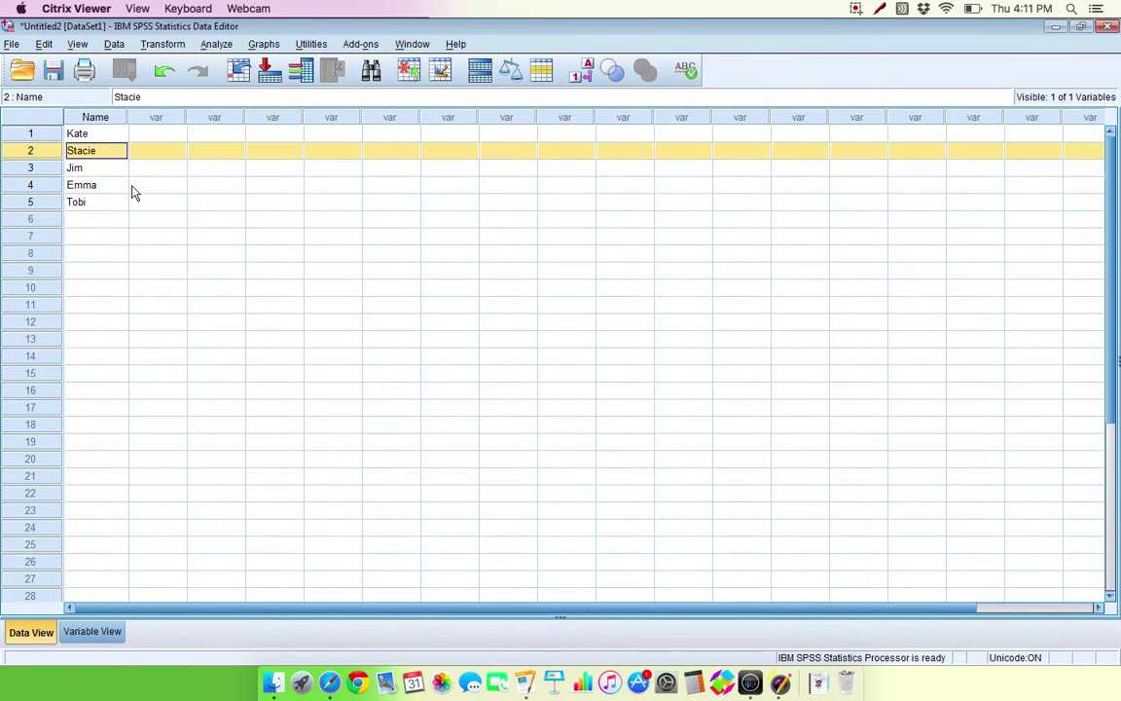
Step: Add a second variable named Gender in the variable definitions and review its variable type settings
{"action": "left_click", "coordinate": [93, 643]}
{"action": "left_click", "coordinate": [107, 137]}
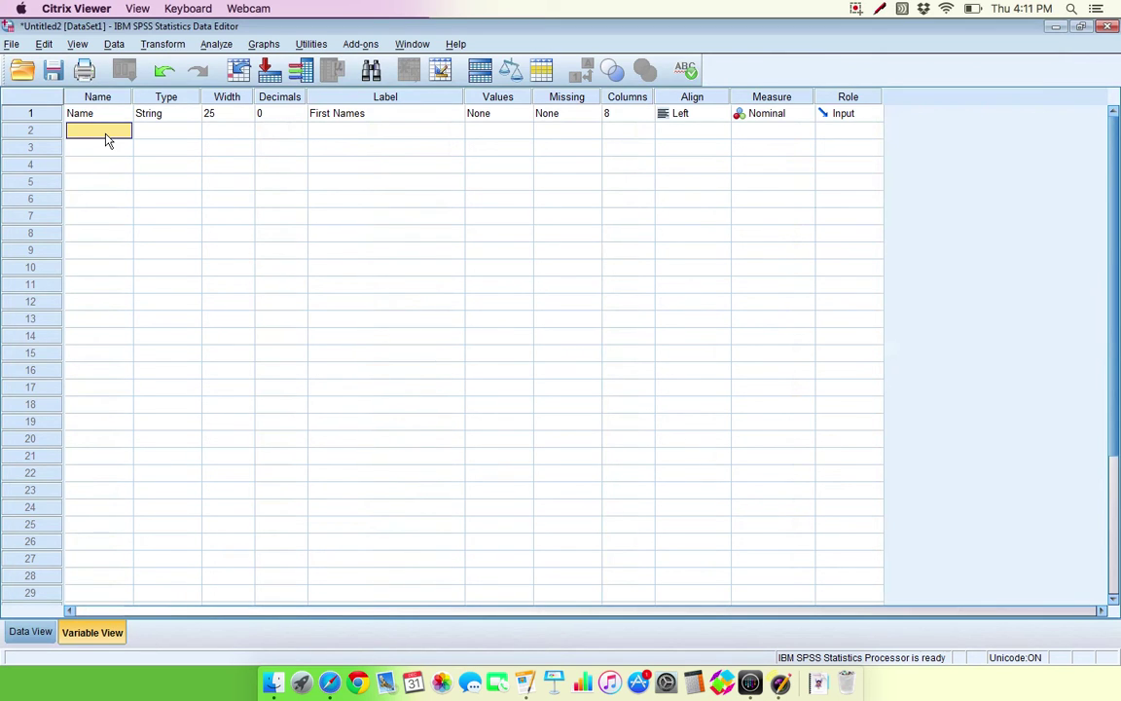
{"action": "type", "text": "Gender"}
{"action": "left_click", "coordinate": [169, 149]}
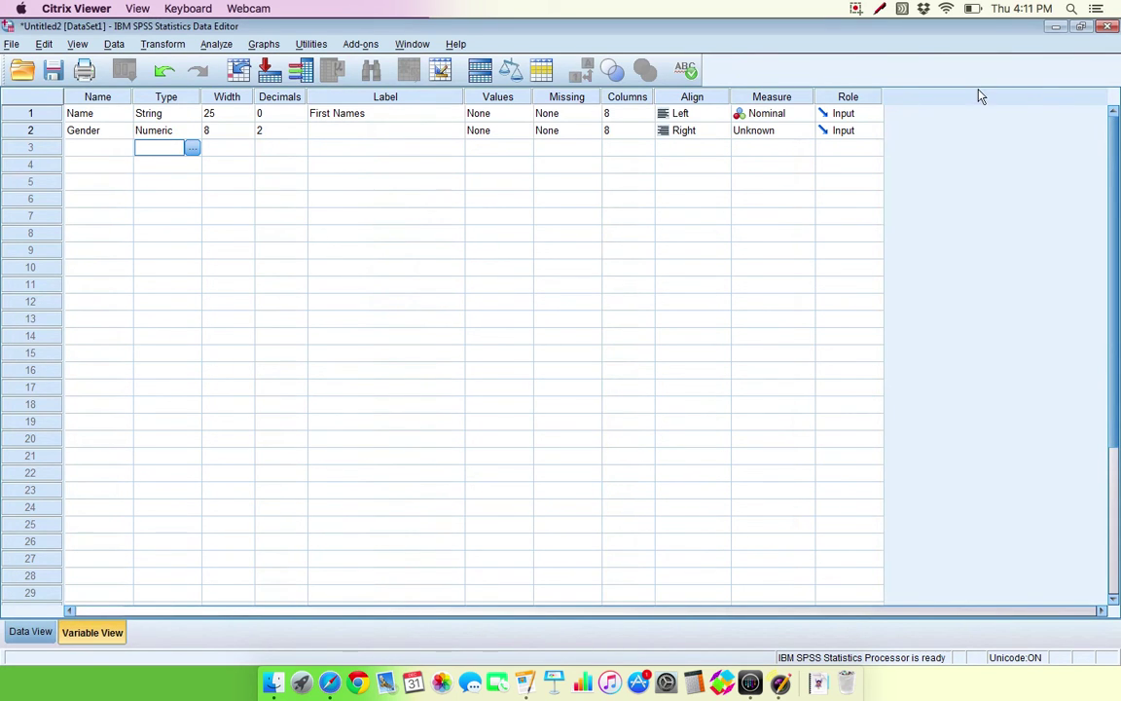
{"action": "double_click", "coordinate": [187, 130]}
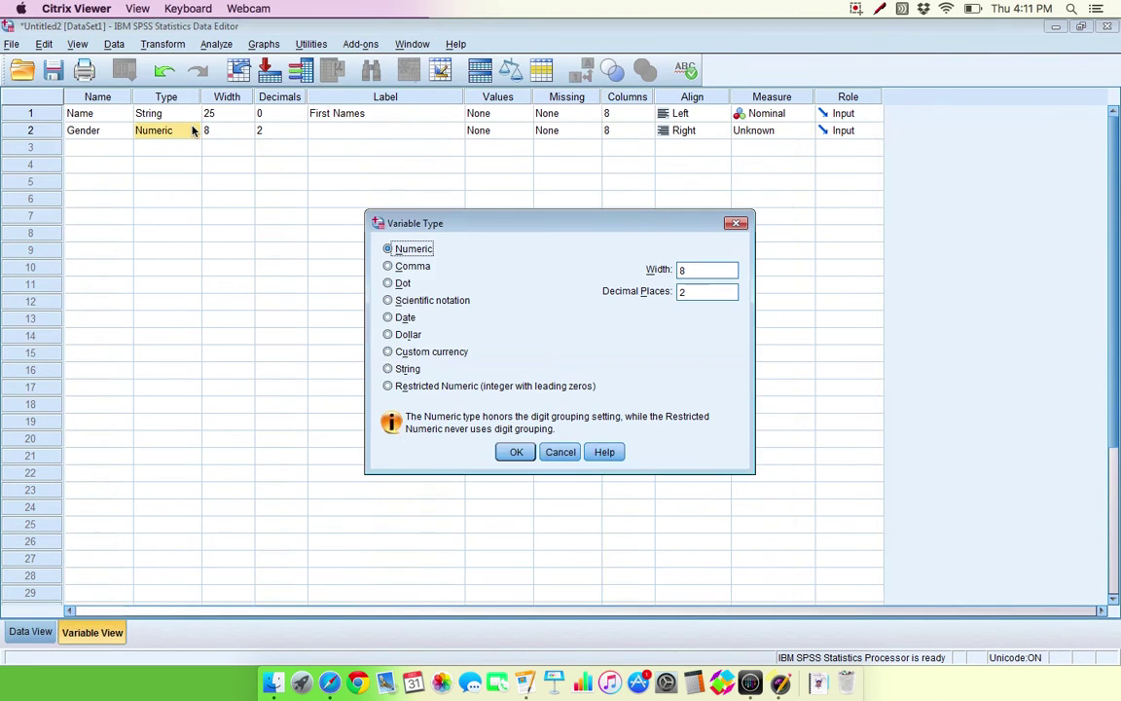
{"action": "left_click", "coordinate": [560, 453]}
Step: Set the Gender variable's decimals to 0 and give it the label Gender
{"action": "left_click", "coordinate": [280, 132]}
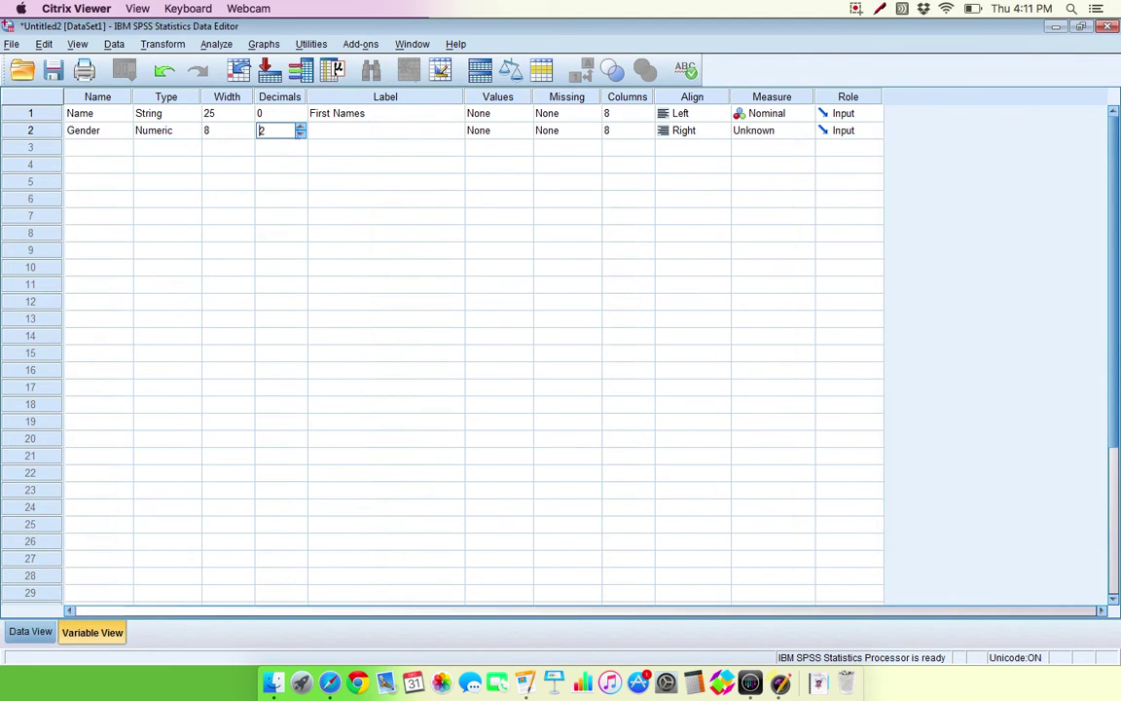
{"action": "left_click", "coordinate": [301, 136]}
{"action": "left_click", "coordinate": [301, 135]}
{"action": "left_click", "coordinate": [301, 135]}
{"action": "left_click", "coordinate": [377, 134]}
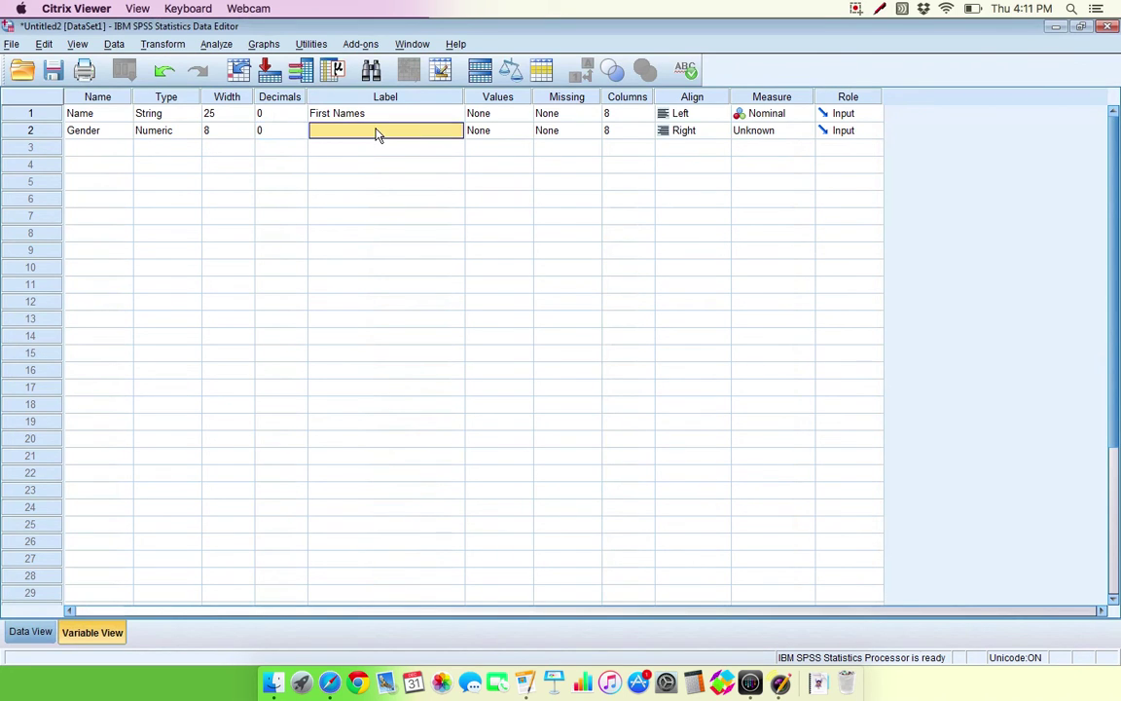
{"action": "type", "text": "Gender"}
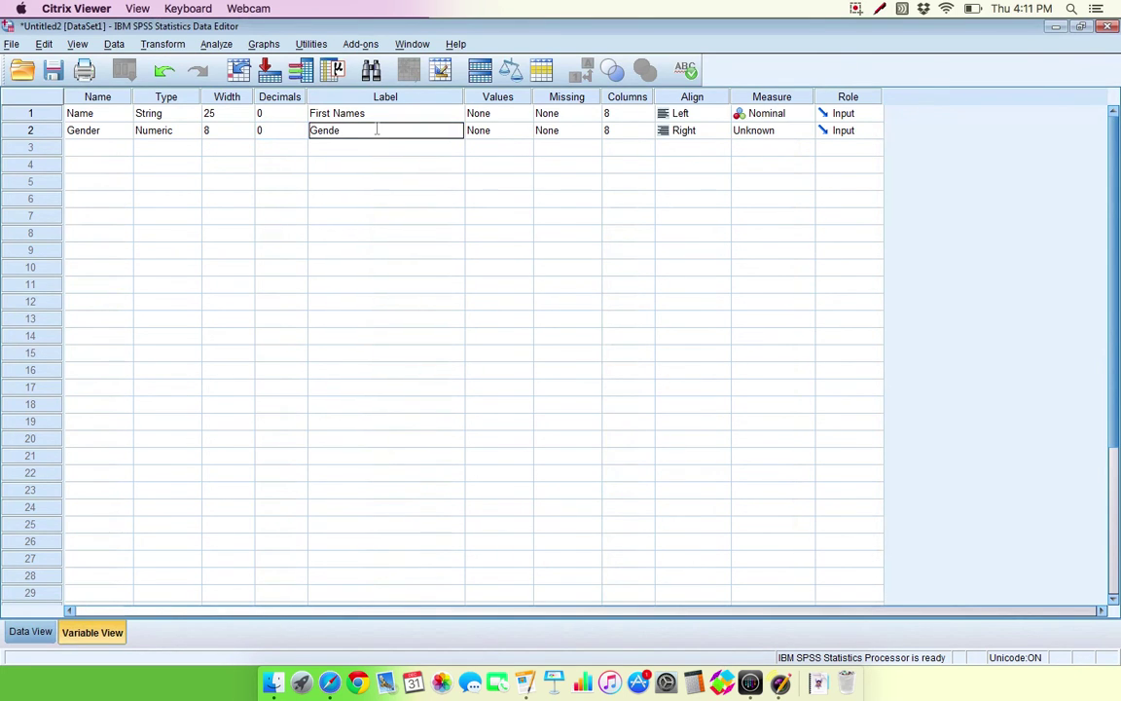
Step: Define value labels for the Gender variable: 1 = Female and 2 = Male
{"action": "left_click", "coordinate": [528, 135]}
{"action": "left_click", "coordinate": [526, 131]}
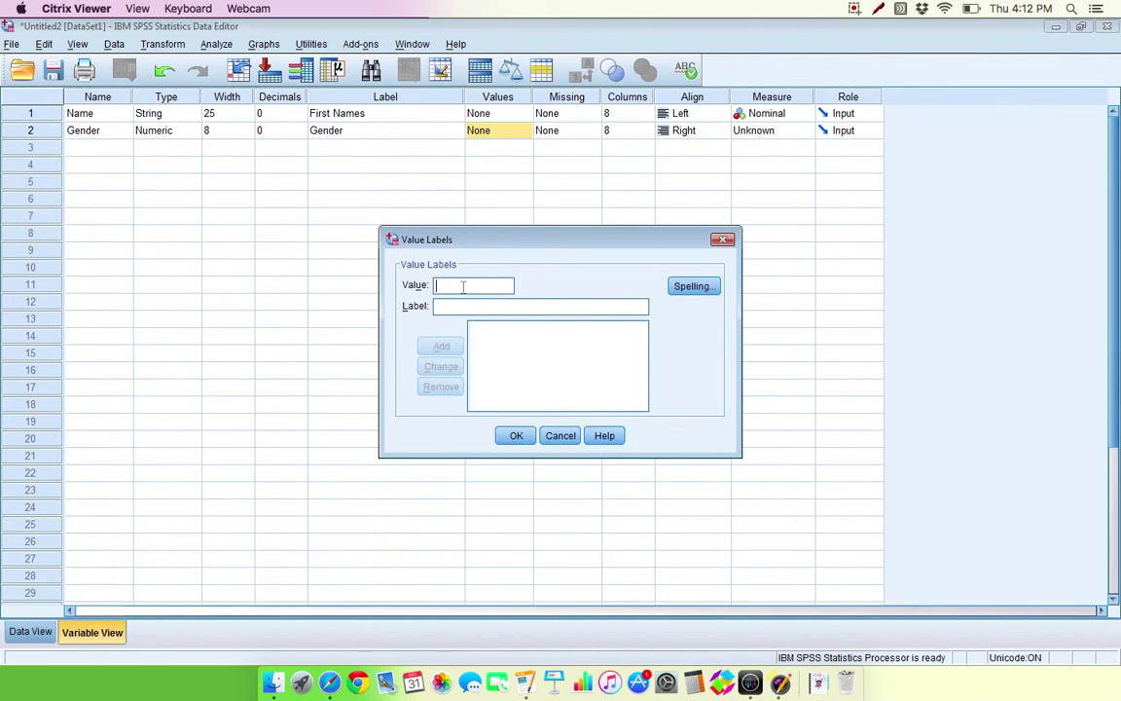
{"action": "type", "text": "Female"}
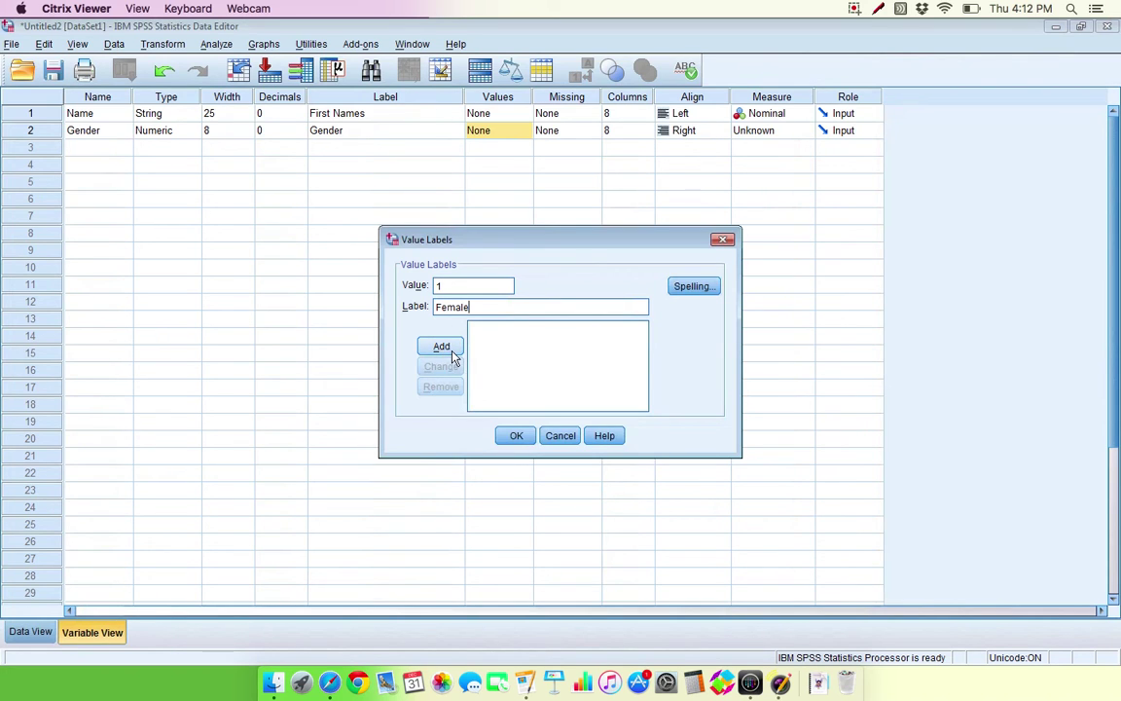
{"action": "left_click", "coordinate": [450, 350]}
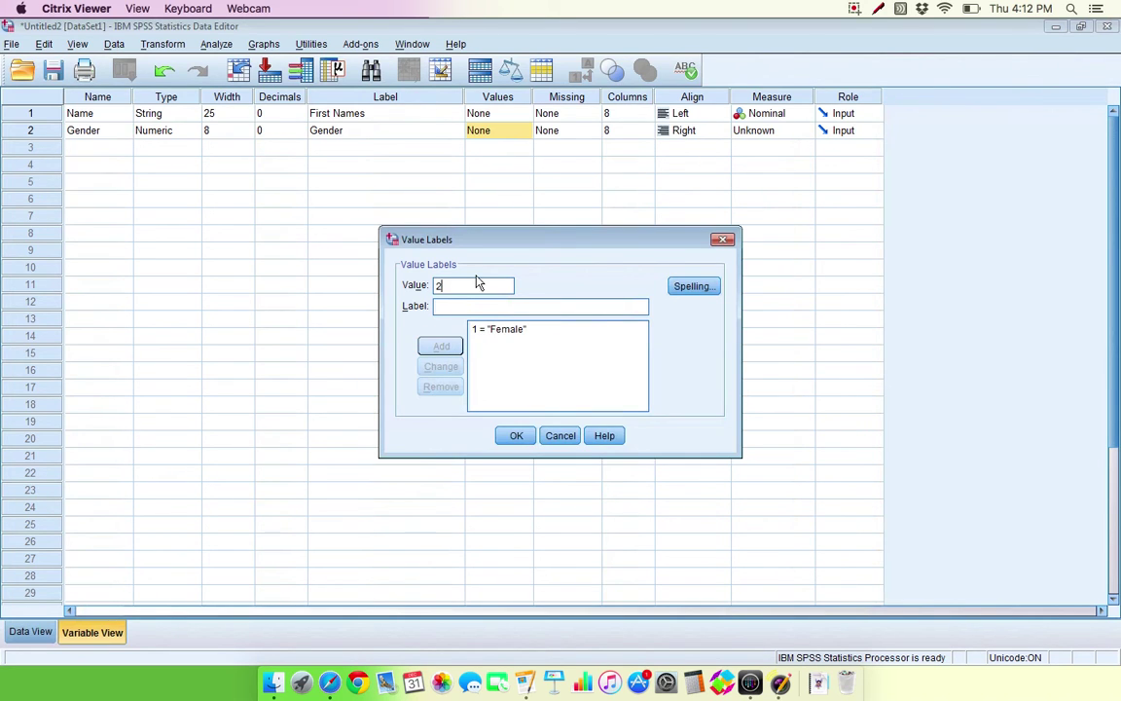
{"action": "key", "text": "Tab"}
{"action": "type", "text": "M"}
{"action": "left_click", "coordinate": [443, 347]}
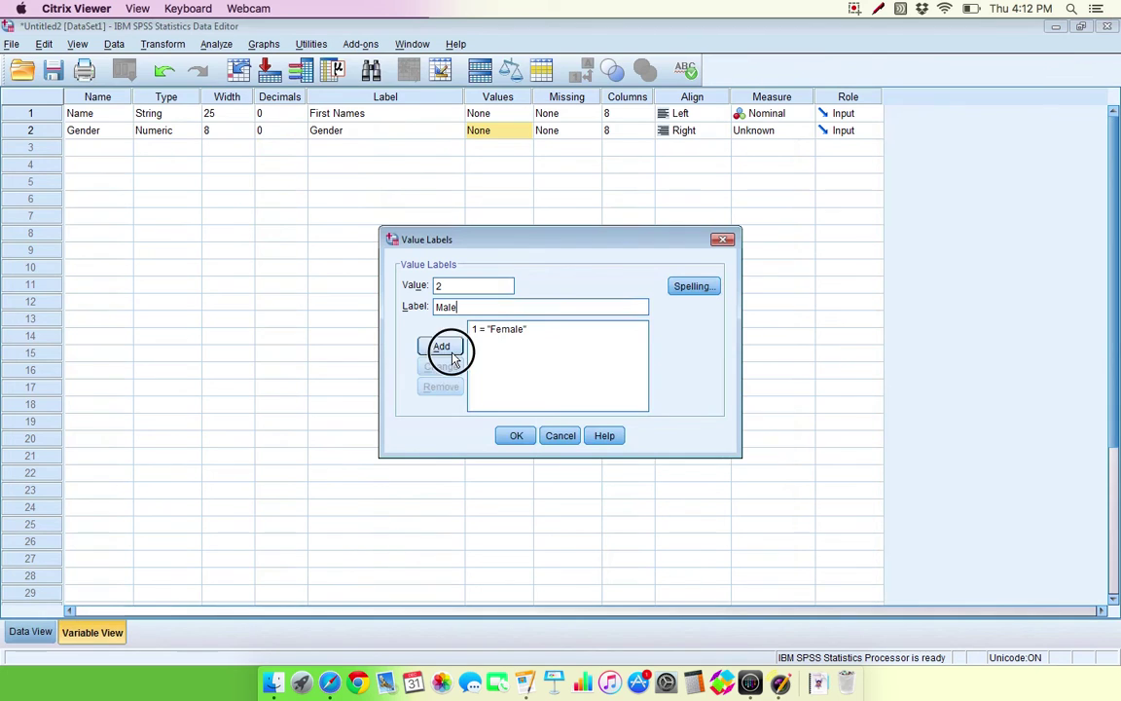
{"action": "left_click", "coordinate": [515, 435]}
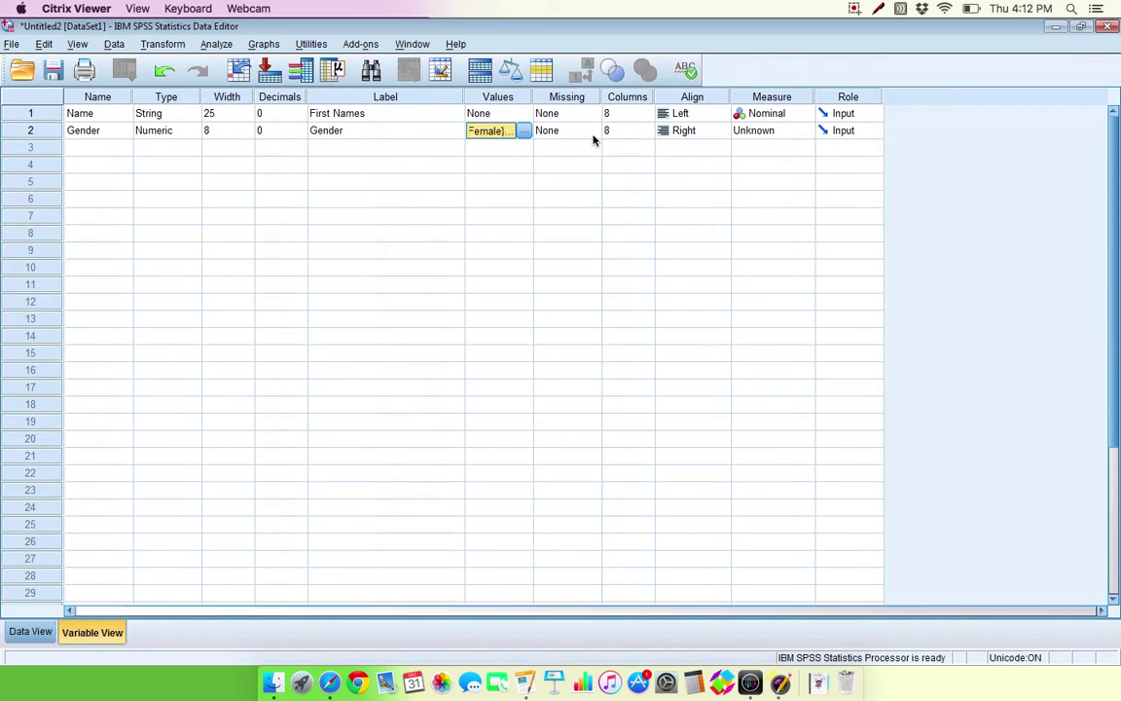
Step: Set the Gender variable's measurement level to Nominal
{"action": "left_click", "coordinate": [790, 135]}
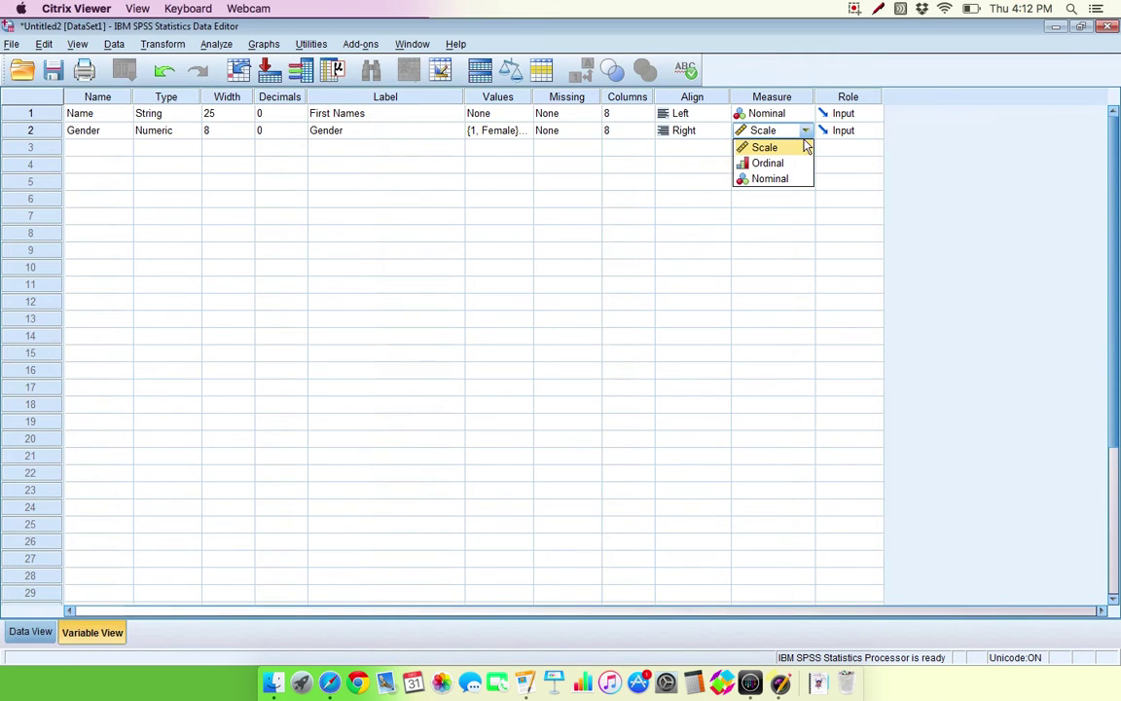
{"action": "left_click", "coordinate": [793, 181]}
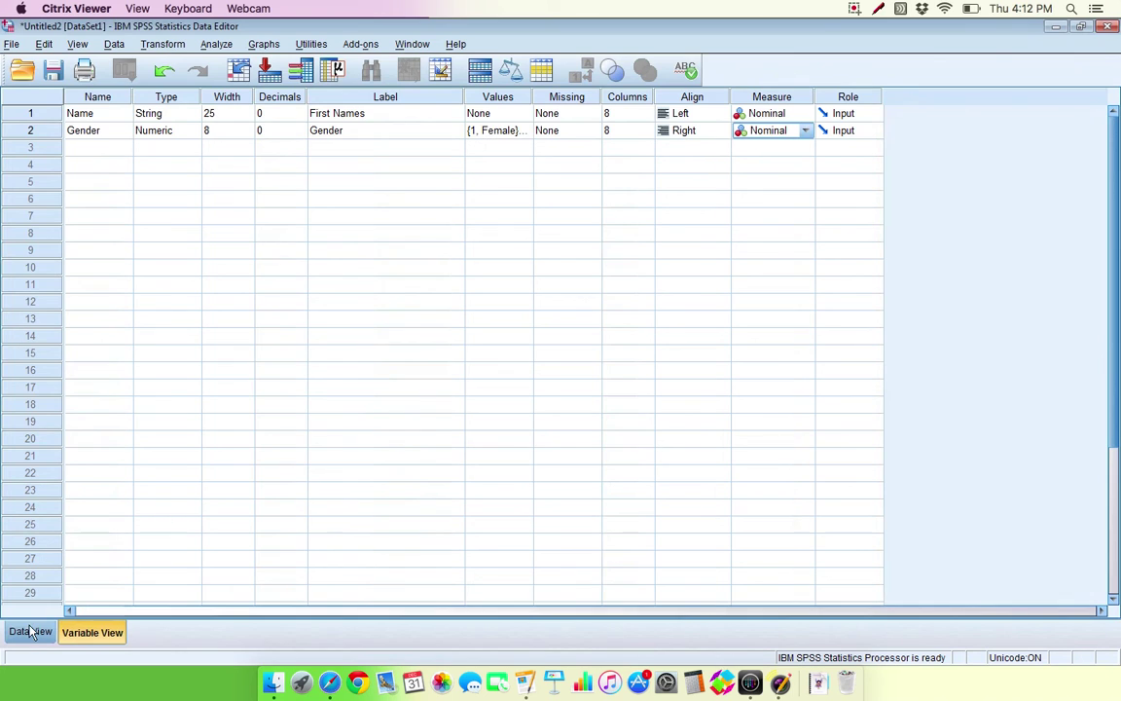
{"action": "left_click", "coordinate": [798, 115]}
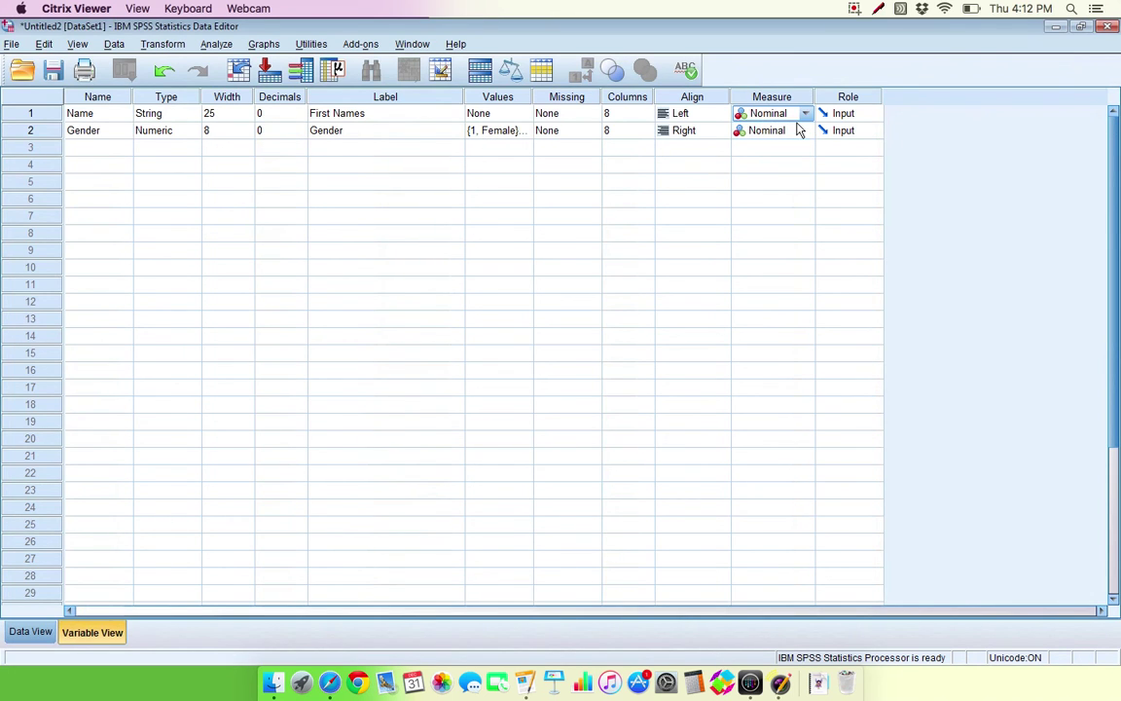
Step: Switch to the data grid and enter the Gender codes 1, 1, 2, 1 and 2 in rows 1 to 5
{"action": "left_click", "coordinate": [30, 633]}
{"action": "left_click", "coordinate": [173, 138]}
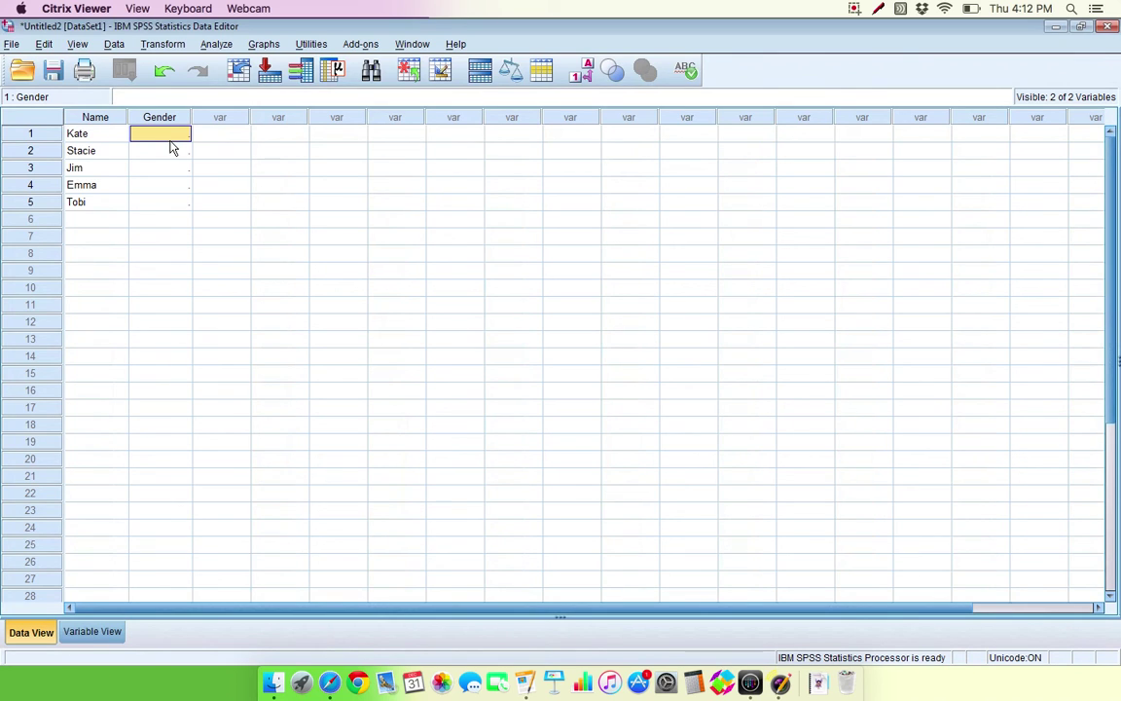
{"action": "type", "text": "1"}
{"action": "left_click", "coordinate": [166, 157]}
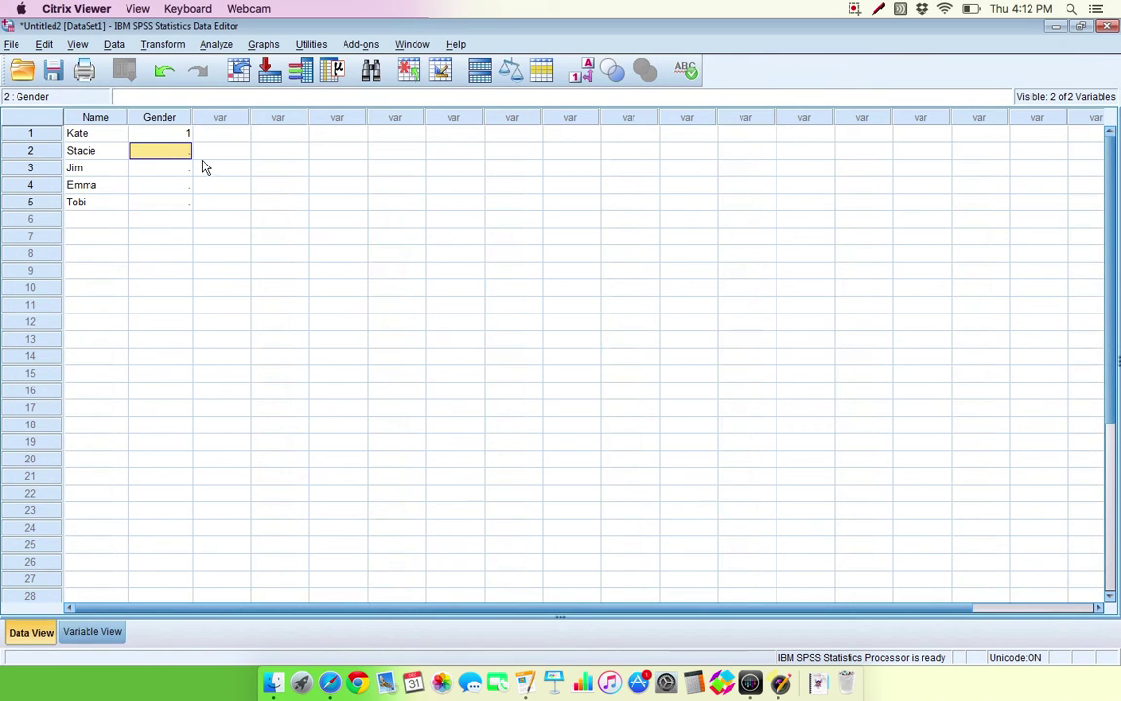
{"action": "type", "text": "1"}
{"action": "type", "text": "2"}
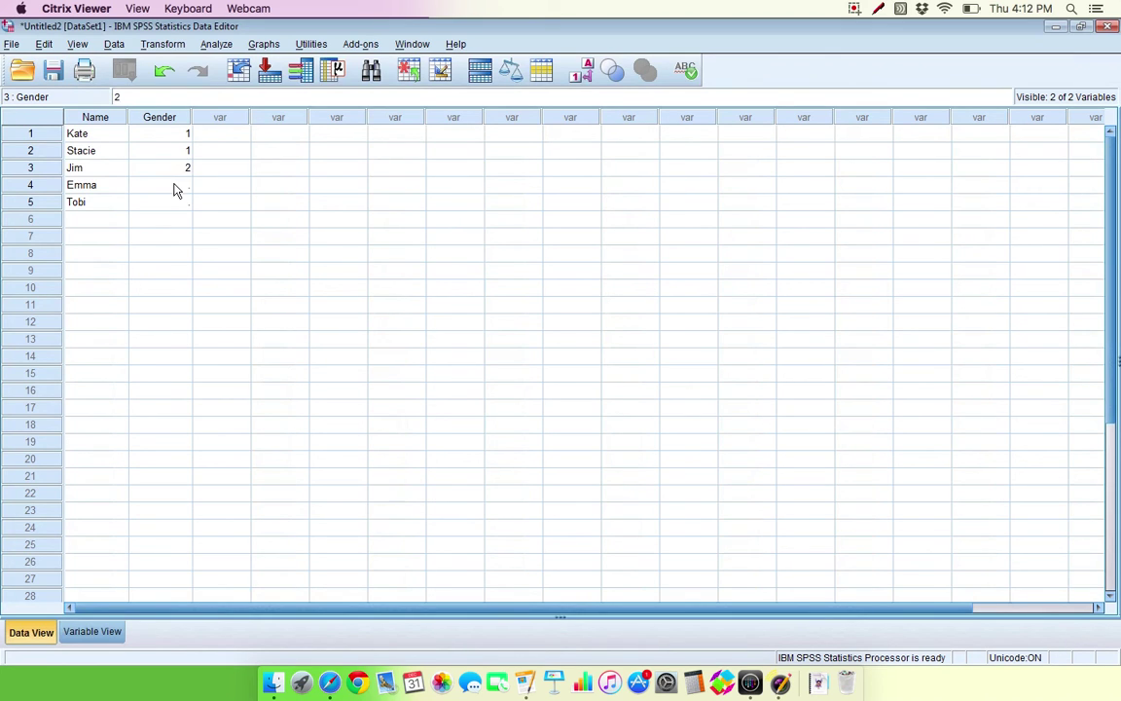
{"action": "left_click", "coordinate": [175, 189]}
{"action": "type", "text": "1"}
{"action": "left_click", "coordinate": [172, 205]}
{"action": "type", "text": "2"}
{"action": "left_click", "coordinate": [185, 292]}
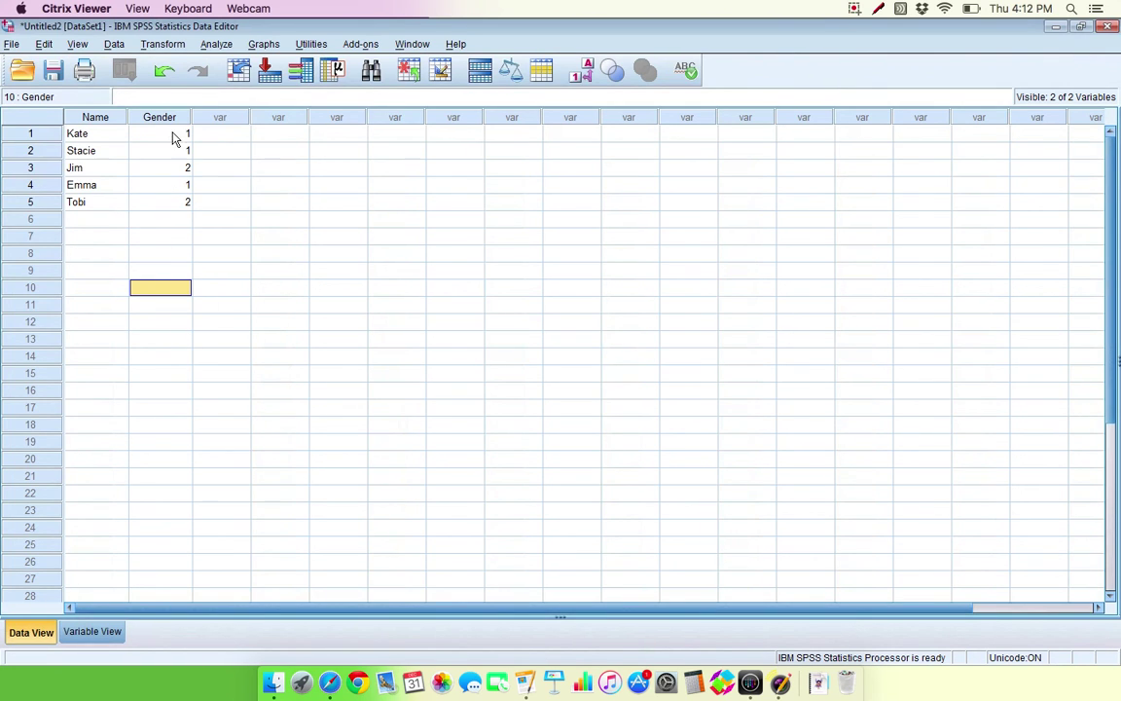
Step: Return to the variable definitions and review the value labels assigned to the Gender codes
{"action": "left_click", "coordinate": [93, 632]}
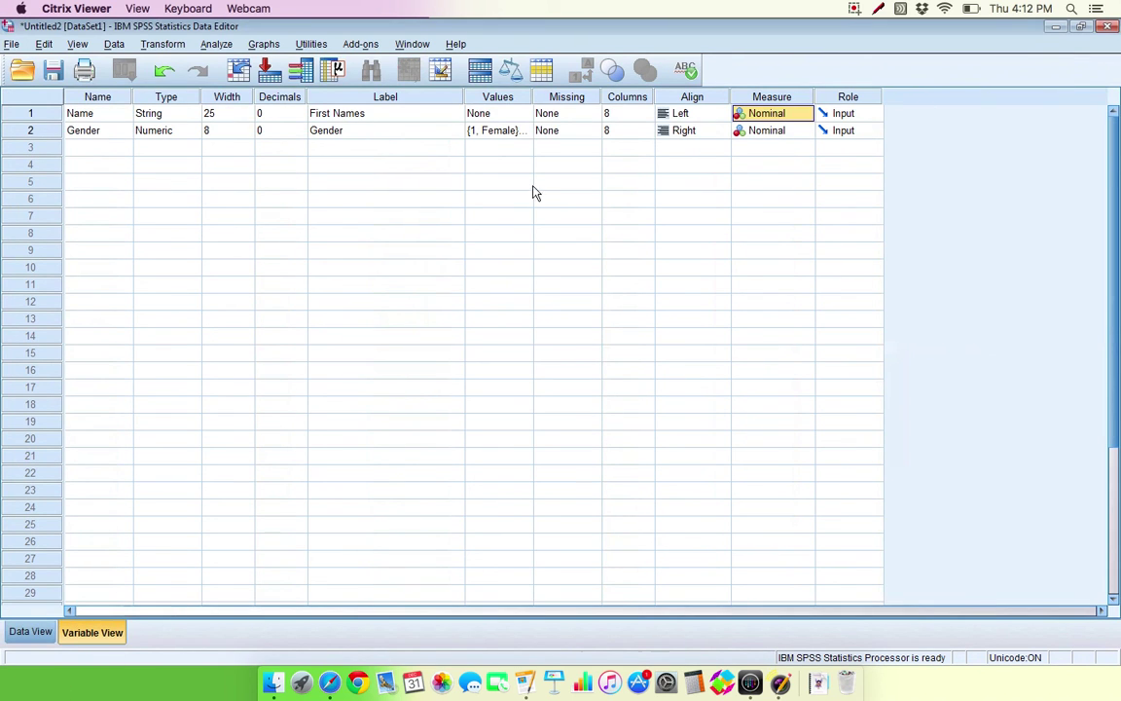
{"action": "left_click", "coordinate": [528, 138]}
{"action": "left_click", "coordinate": [526, 133]}
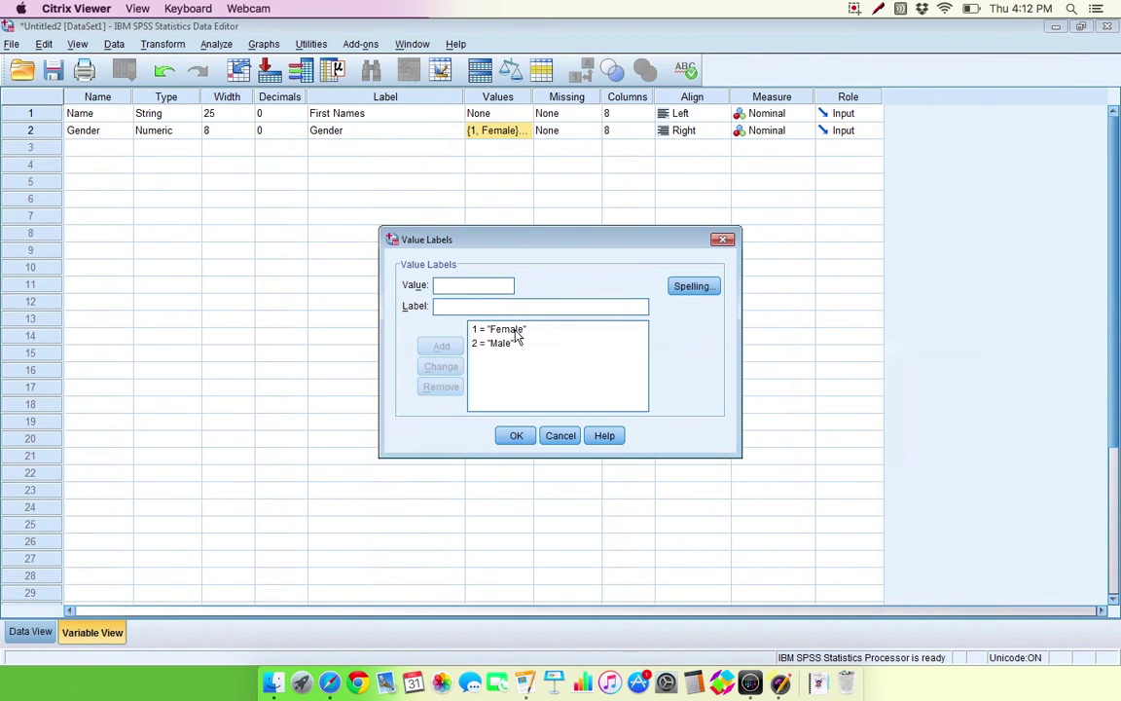
{"action": "left_click", "coordinate": [515, 332]}
{"action": "left_click", "coordinate": [502, 344]}
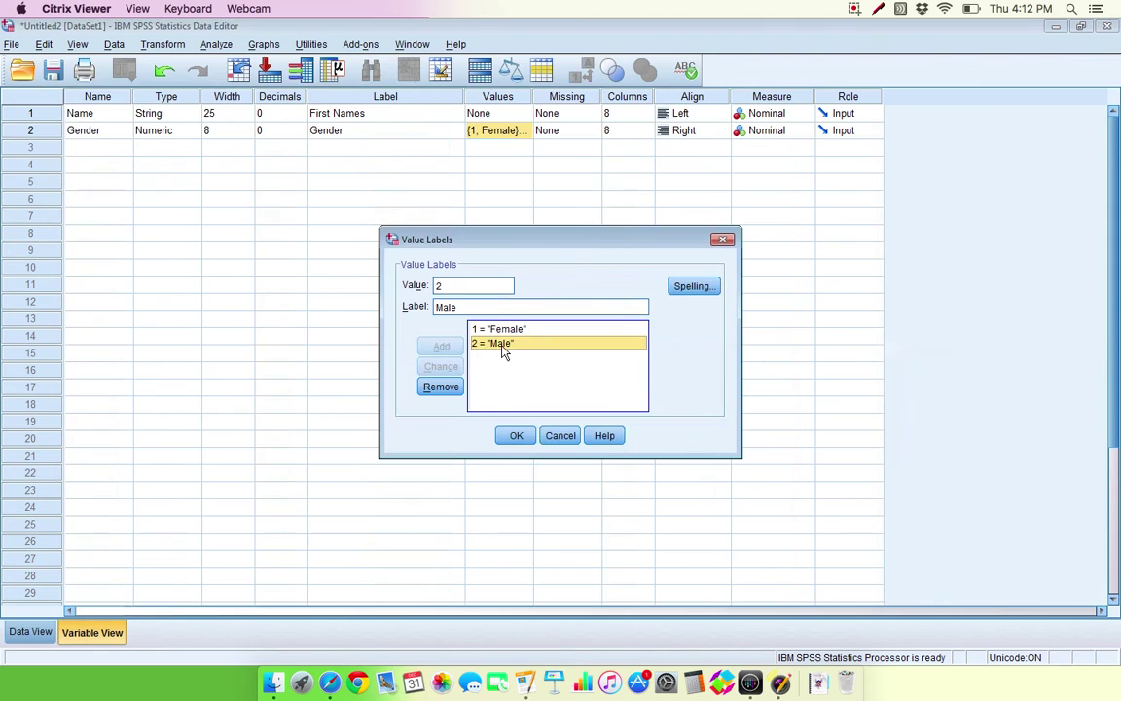
{"action": "left_click", "coordinate": [516, 437]}
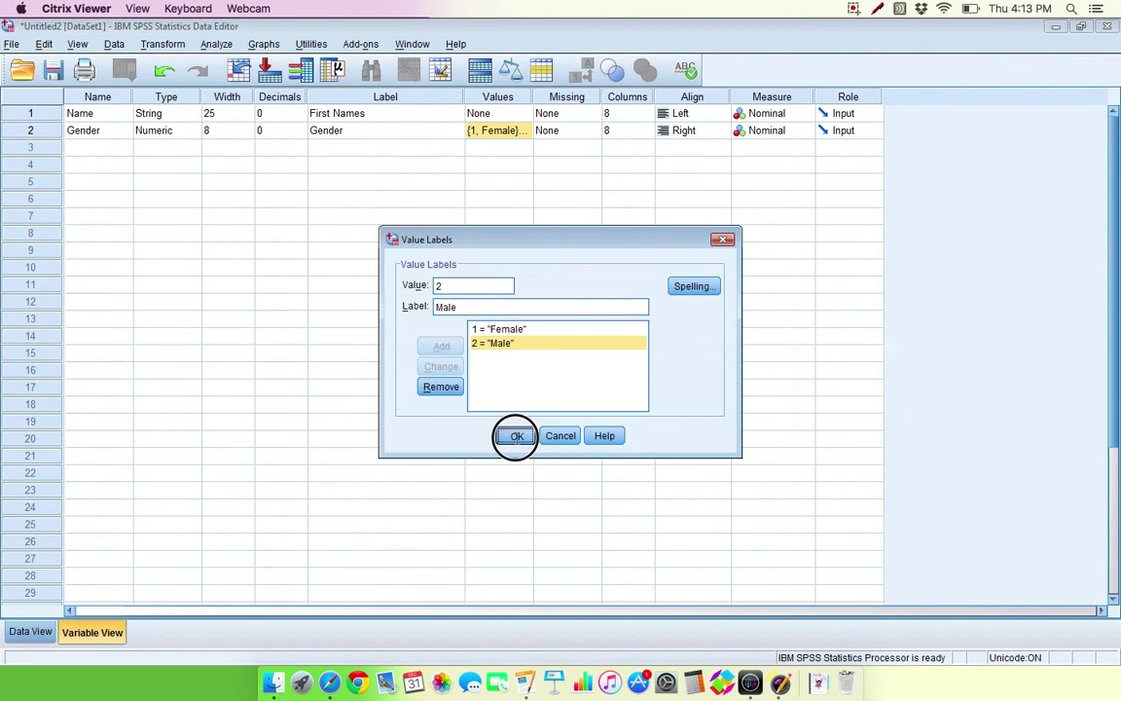
Step: Run Descriptives Statistics on the Gender column from the data grid
{"action": "left_click", "coordinate": [37, 631]}
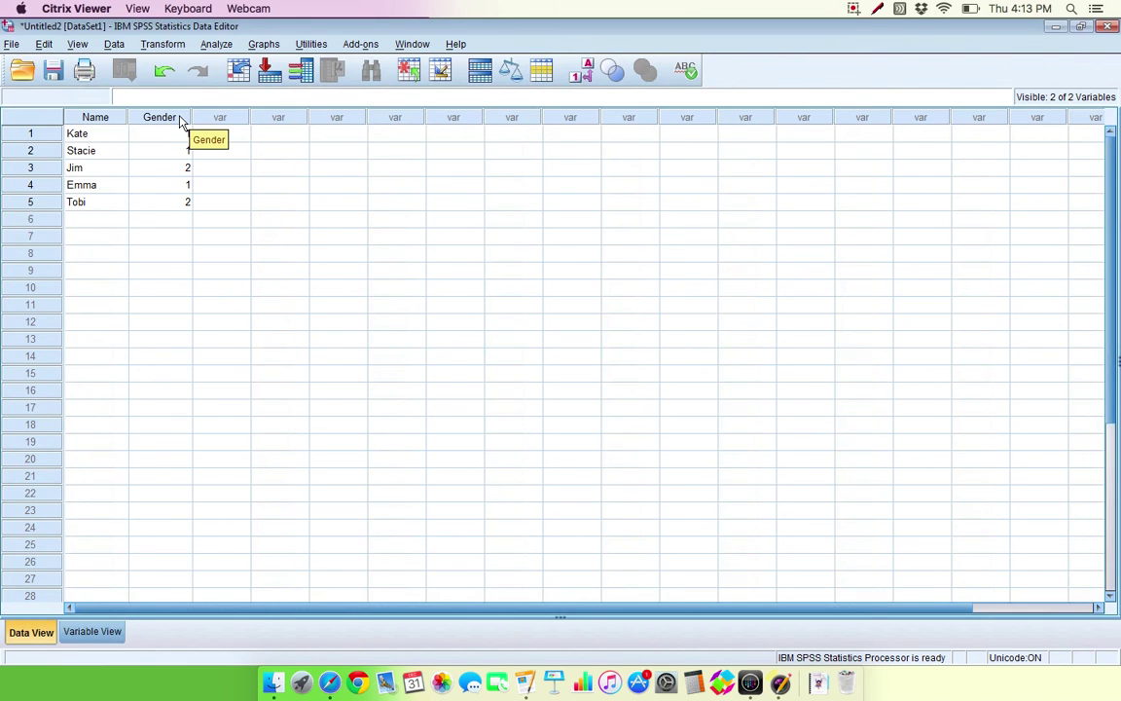
{"action": "right_click", "coordinate": [167, 139]}
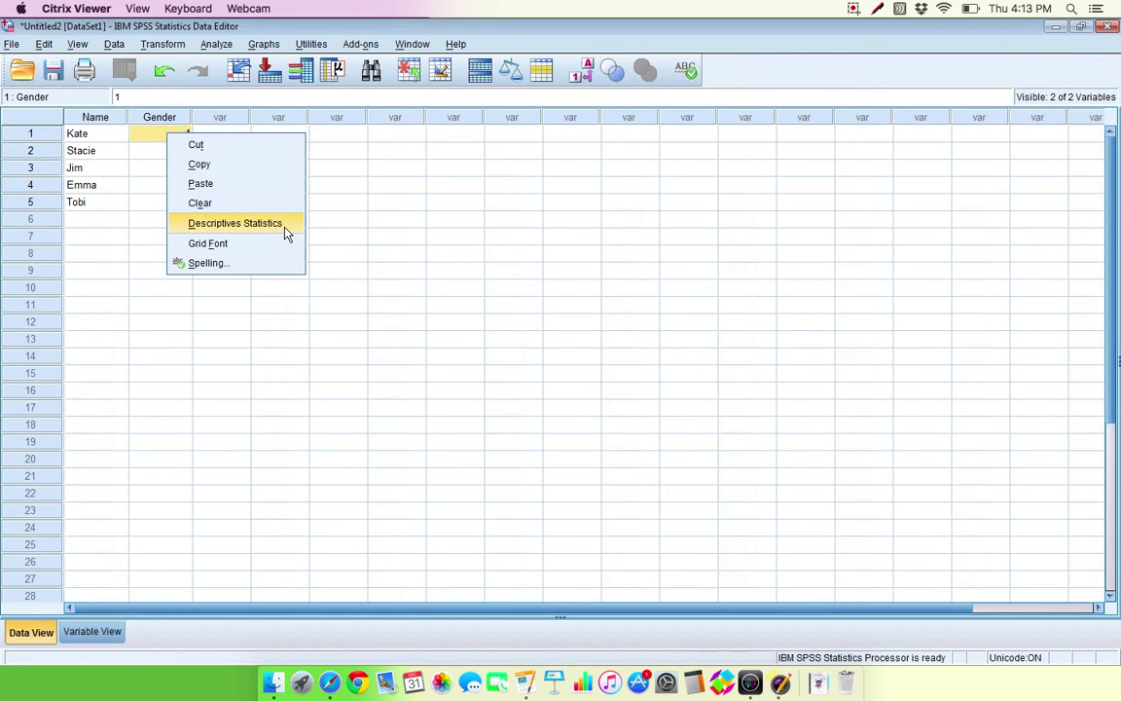
{"action": "left_click", "coordinate": [285, 232]}
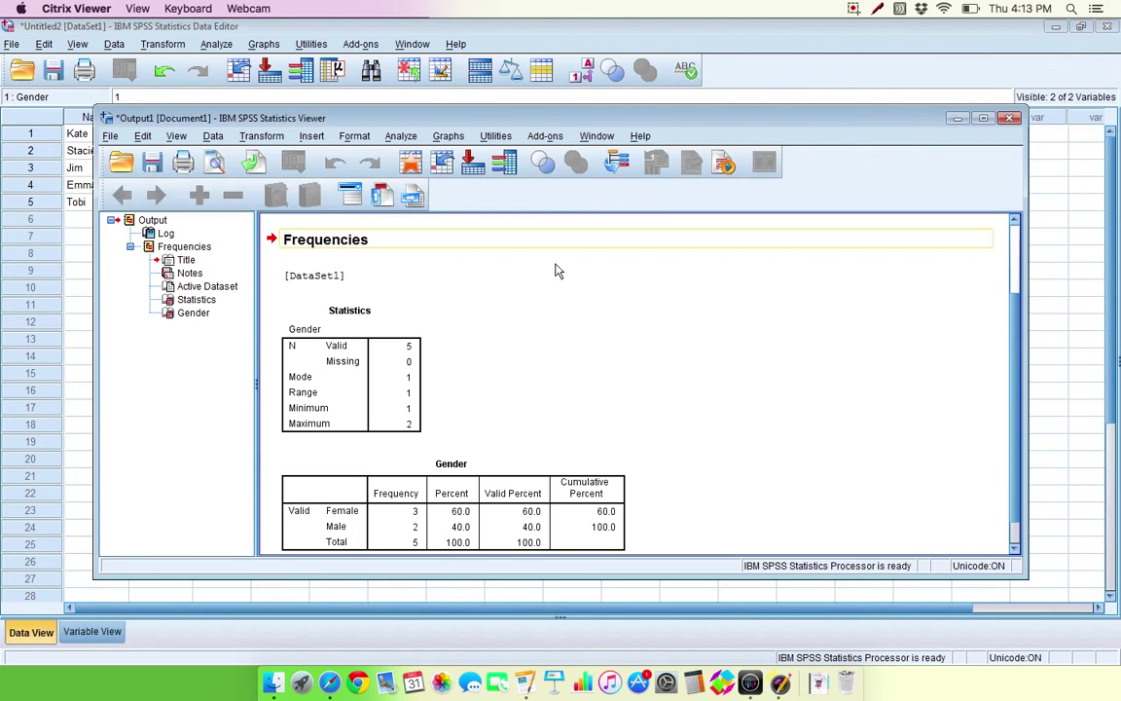
Step: Examine the Frequencies output for Gender, including the statistics table, the frequency table and the logged command syntax
{"action": "scroll", "coordinate": [1002, 389], "scroll_direction": "down", "scroll_amount": 2}
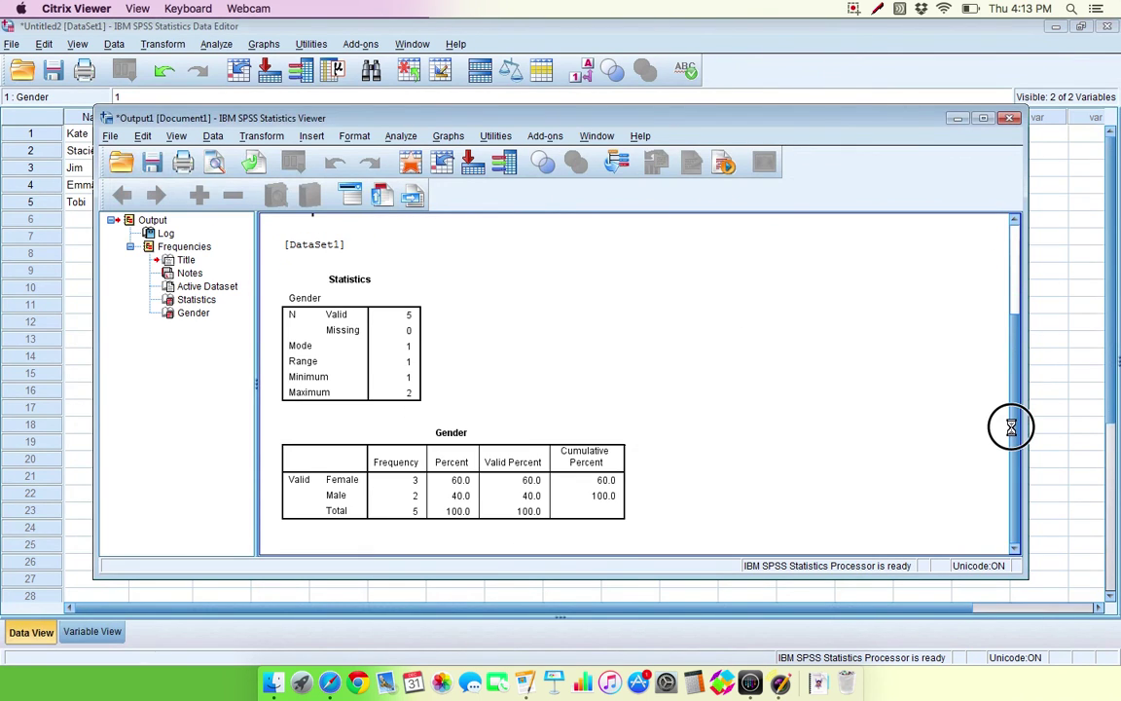
{"action": "left_click", "coordinate": [413, 482]}
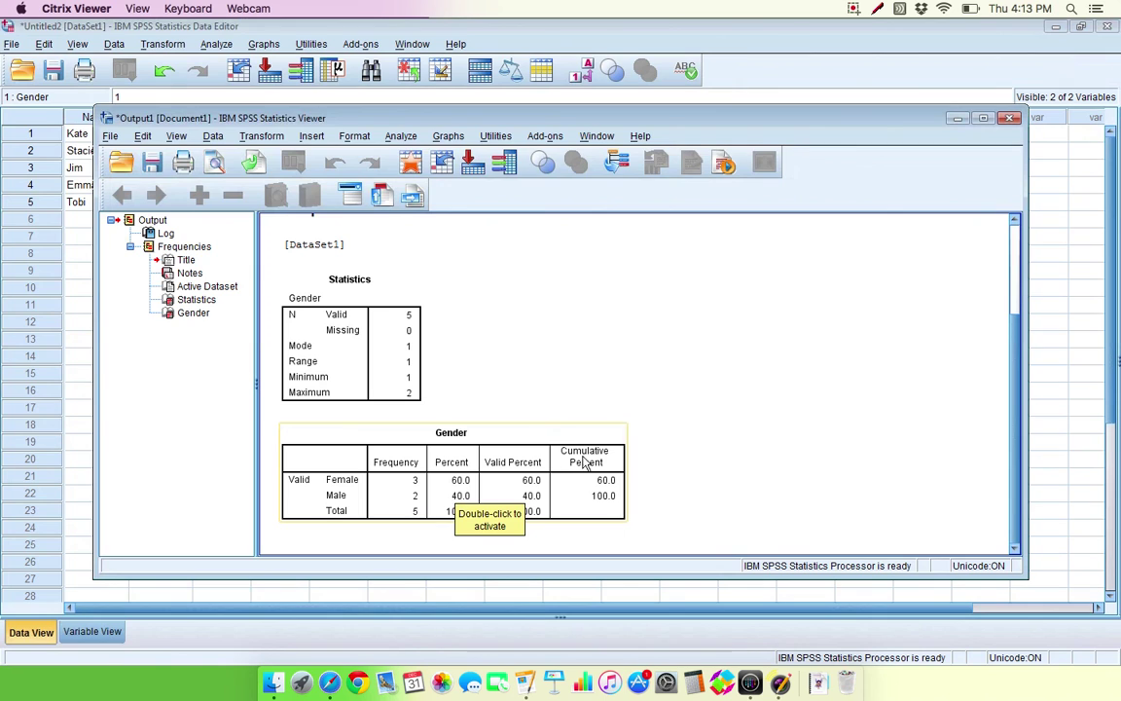
{"action": "scroll", "coordinate": [687, 437], "scroll_direction": "up", "scroll_amount": 3}
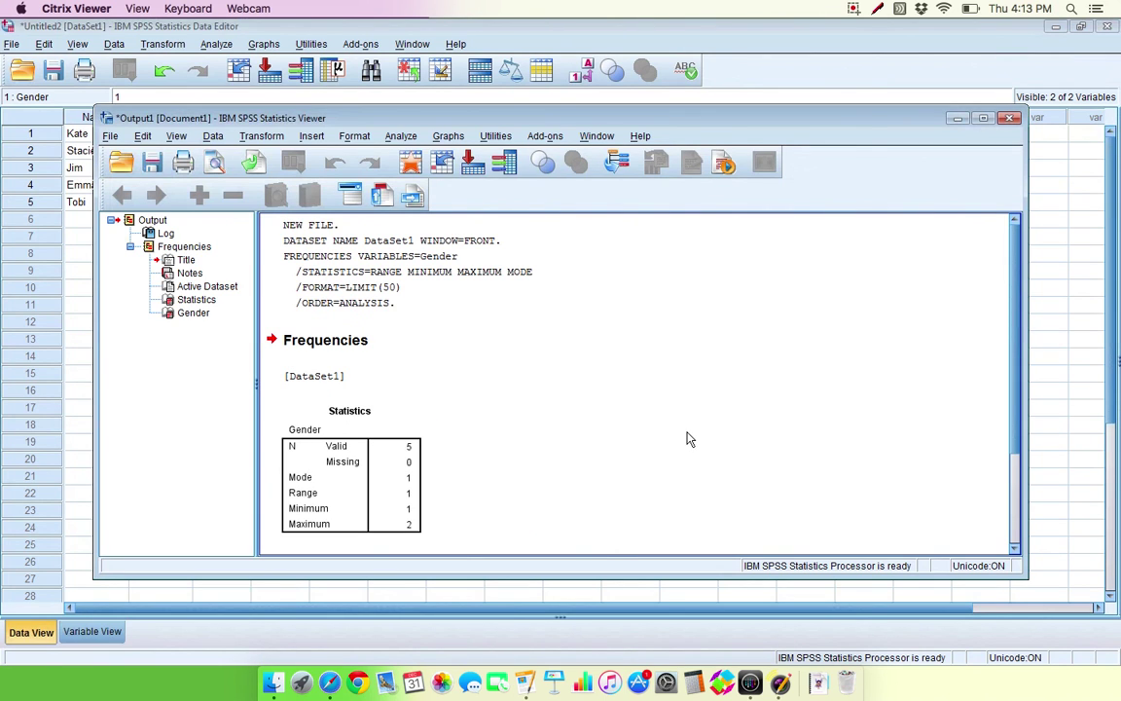
{"action": "scroll", "coordinate": [511, 428], "scroll_direction": "down", "scroll_amount": 3}
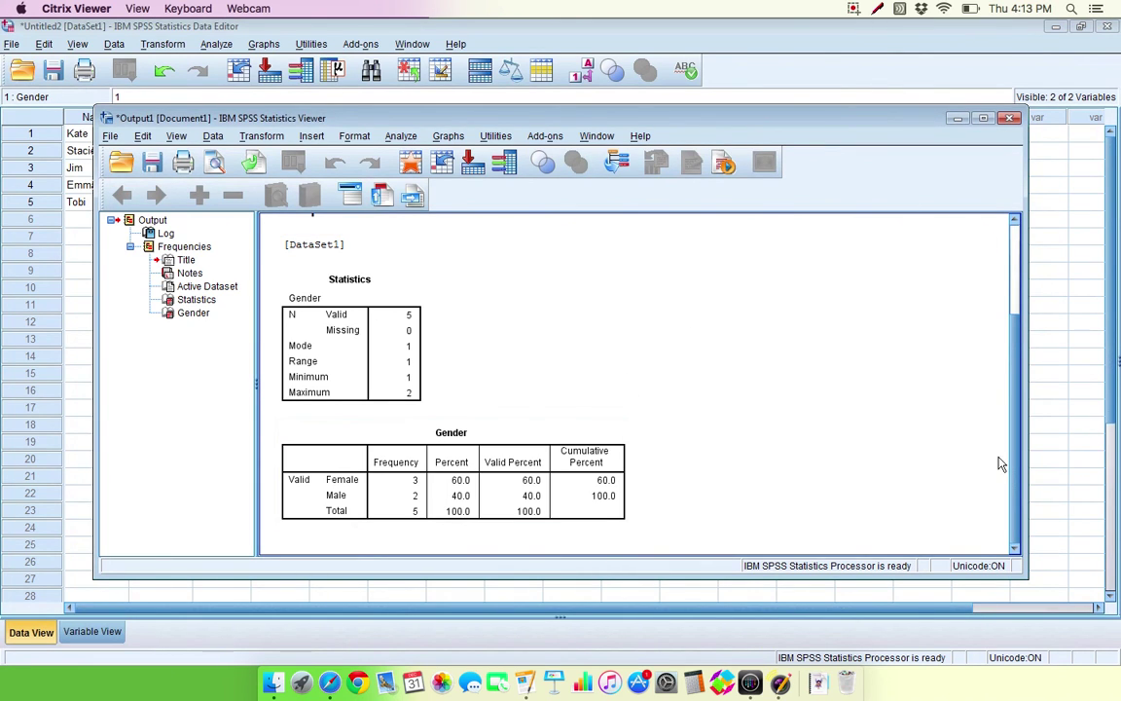
{"action": "left_click_drag", "start_coordinate": [1015, 467], "coordinate": [1008, 292]}
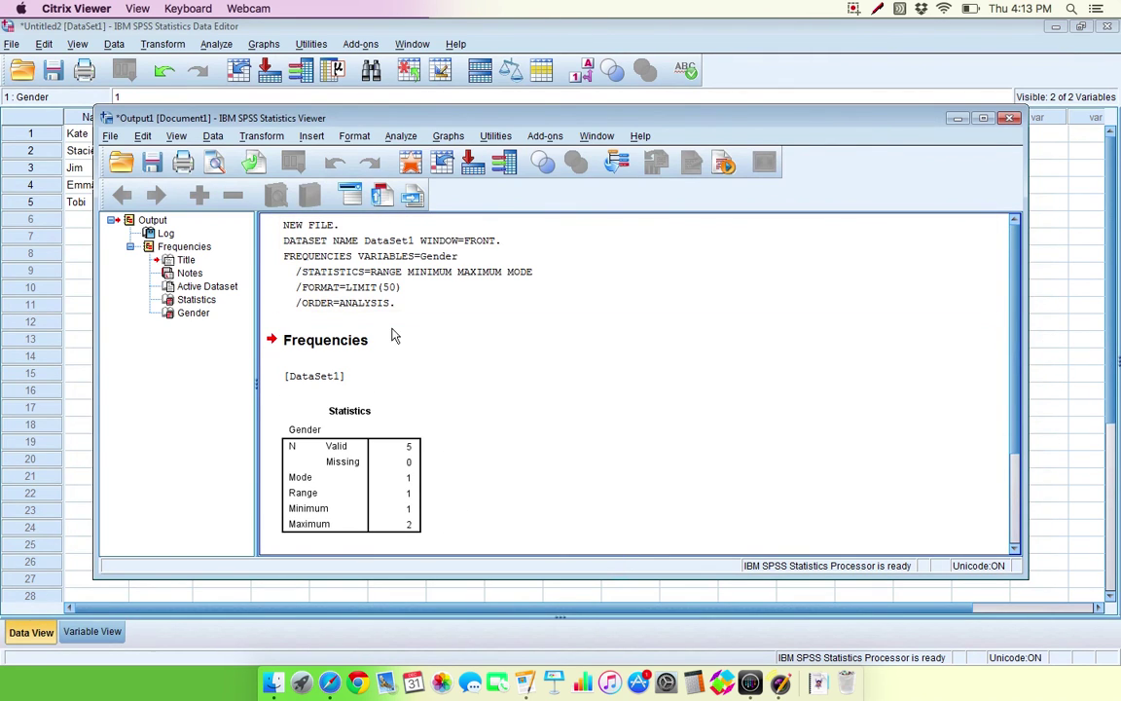
{"action": "left_click", "coordinate": [338, 275]}
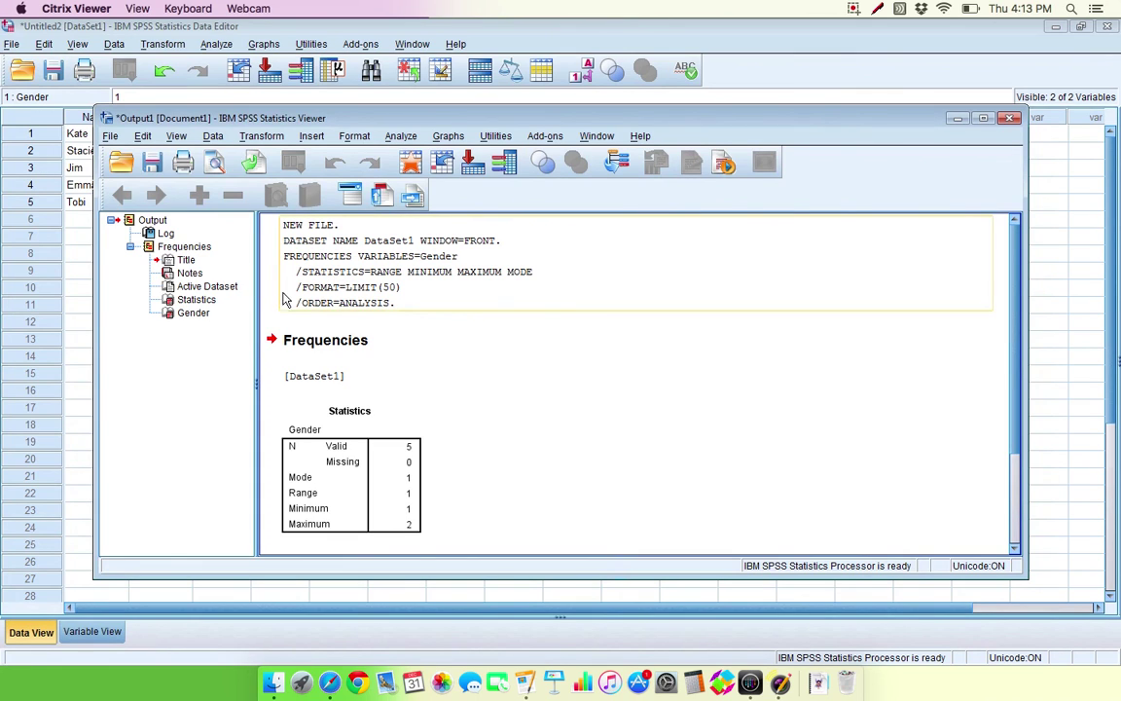
{"action": "left_click", "coordinate": [322, 229]}
{"action": "left_click", "coordinate": [322, 229]}
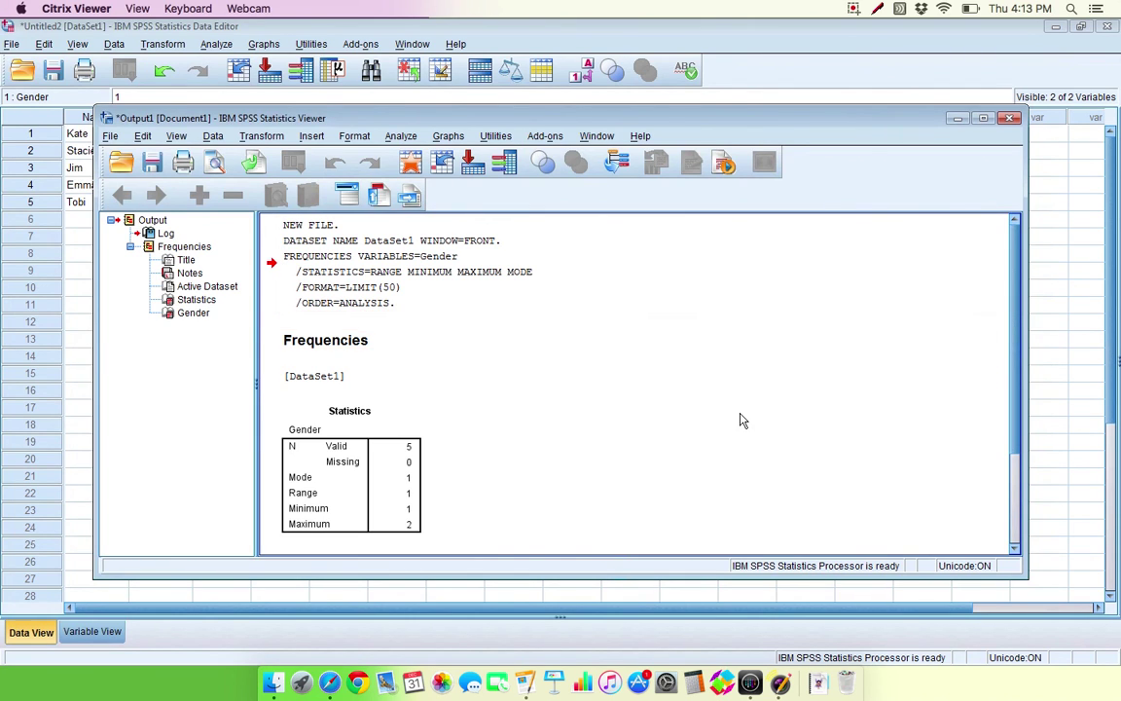
{"action": "left_click", "coordinate": [852, 9]}
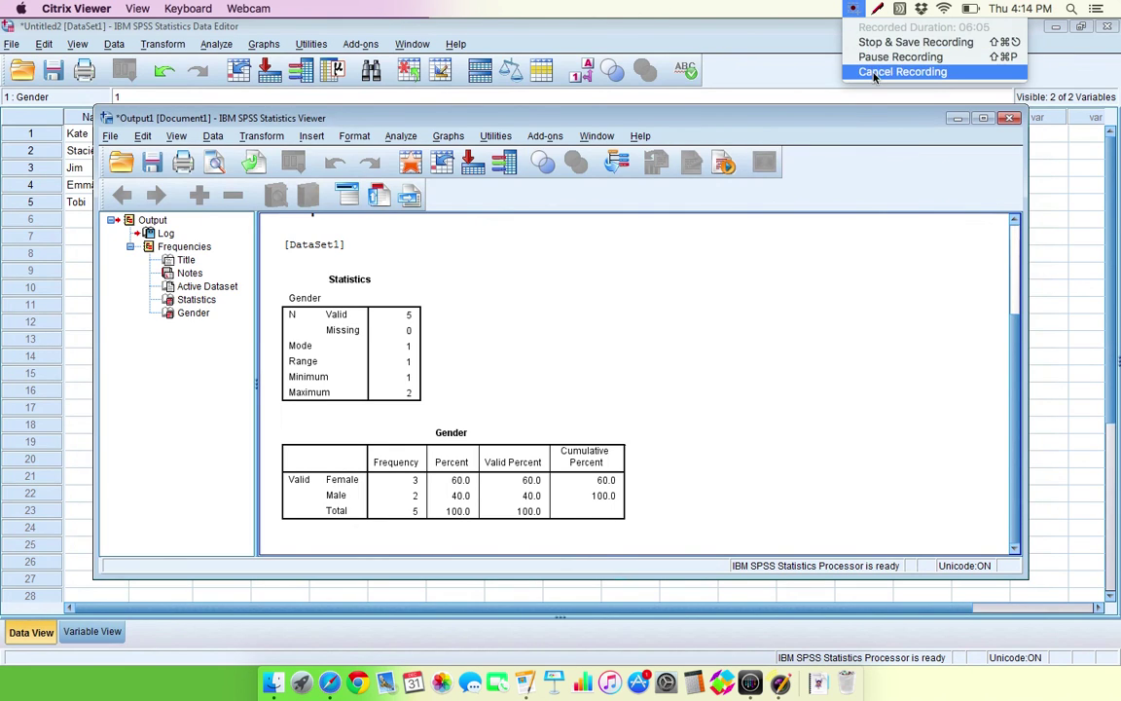